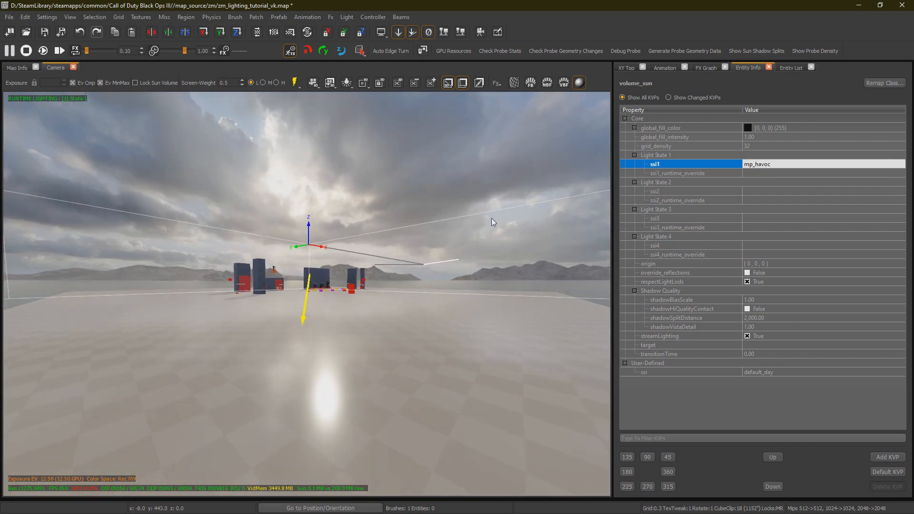
Open the mp_havoc asset assigned to volume_sun's ssi1 in Asset Property Editor and copy it.
{"action": "left_click", "coordinate": [825, 164]}
{"action": "left_click", "coordinate": [897, 165]}
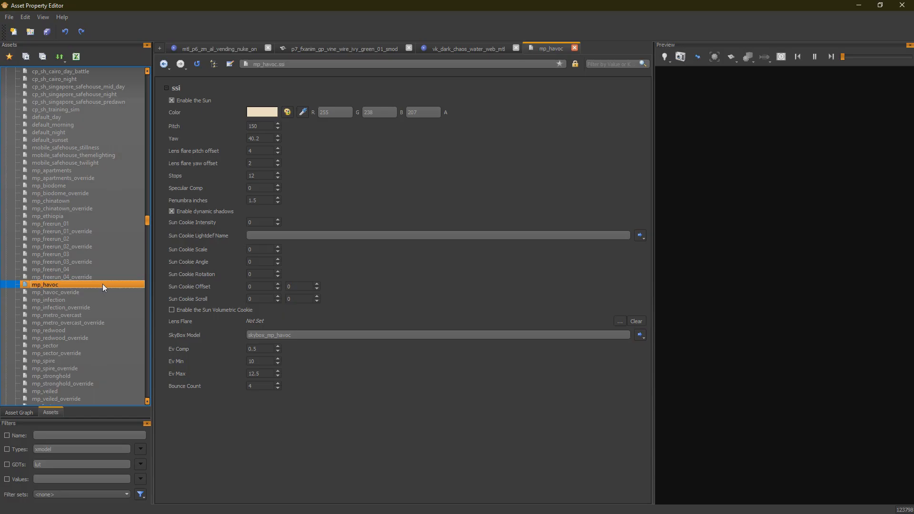
{"action": "right_click", "coordinate": [64, 287]}
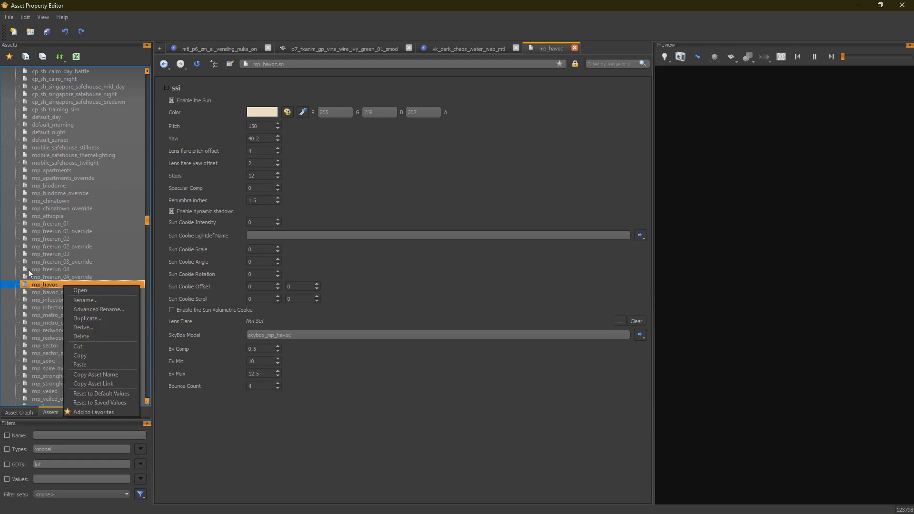
{"action": "left_click", "coordinate": [99, 355]}
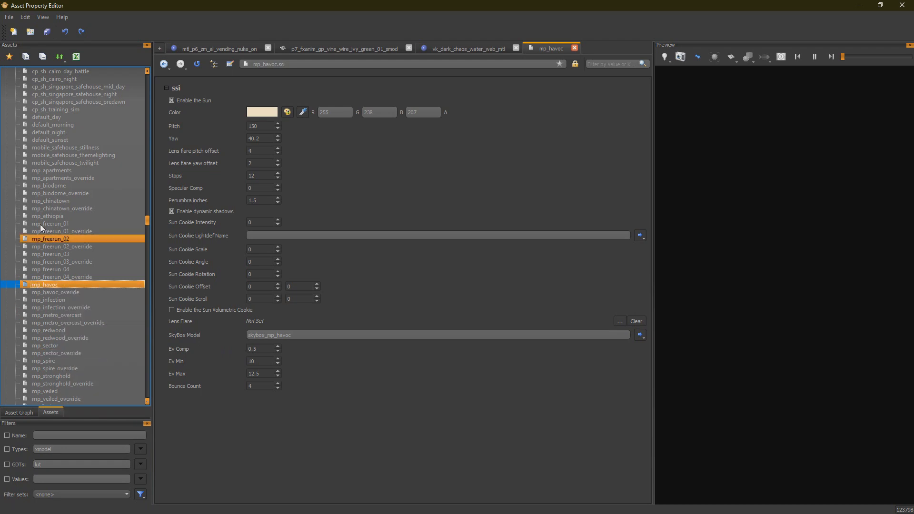
Paste the copied ssi asset into the vk_lighting_tutorial_lit GDT with the name vk_lightingtutorial_ssi.
{"action": "left_click", "coordinate": [35, 36]}
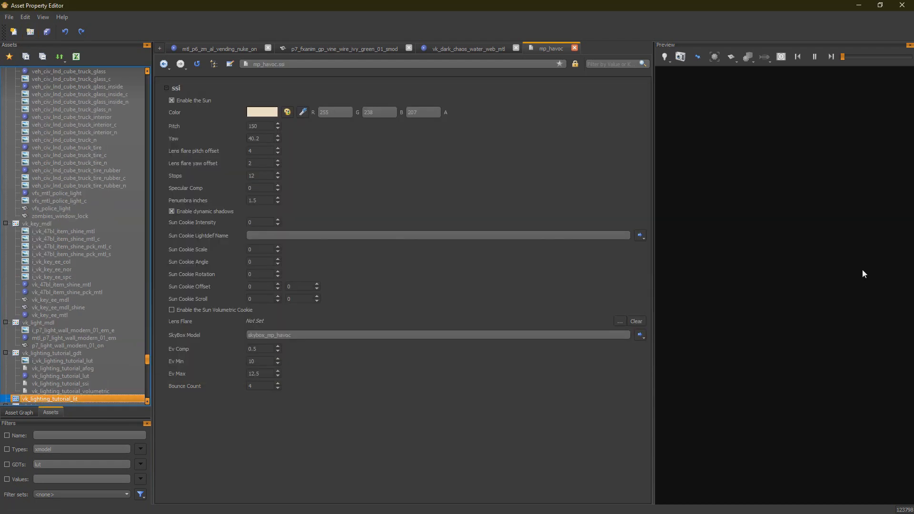
{"action": "right_click", "coordinate": [73, 401]}
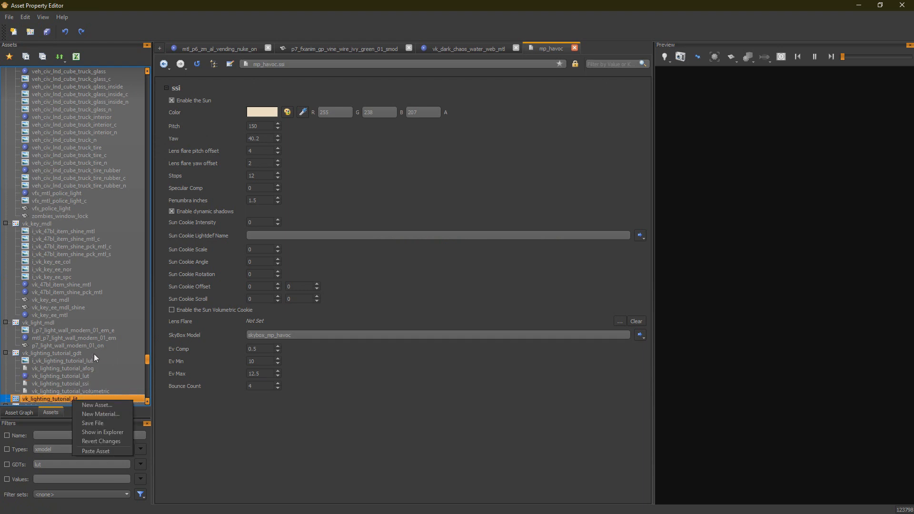
{"action": "left_click", "coordinate": [99, 450]}
{"action": "left_click_drag", "start_coordinate": [431, 257], "coordinate": [504, 240]}
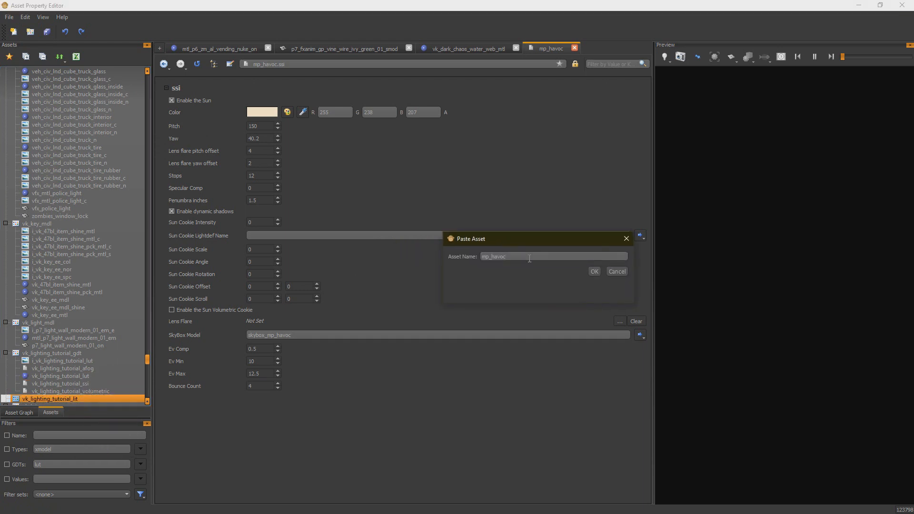
{"action": "key", "text": "Delete"}
{"action": "key", "text": "Delete"}
{"action": "type", "text": "vk"}
{"action": "key", "text": "BackSpace"}
{"action": "key", "text": "BackSpace"}
{"action": "type", "text": "lighting_tutorial"}
{"action": "key", "text": "Return"}
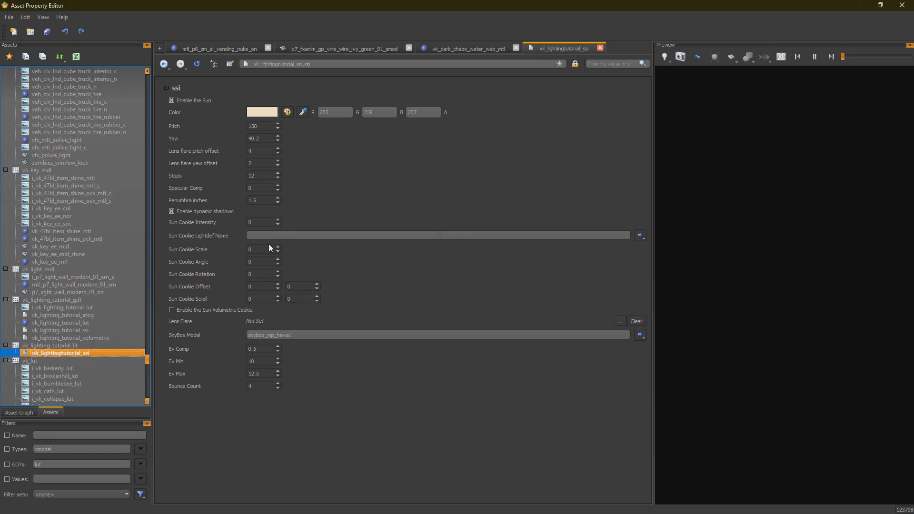
Switch to the Radiant map editor and assign vk_lightingtutorial_ssi to volume_sun's ssi1 property for Light State 1.
{"action": "left_click_drag", "start_coordinate": [386, 3], "coordinate": [385, 0]}
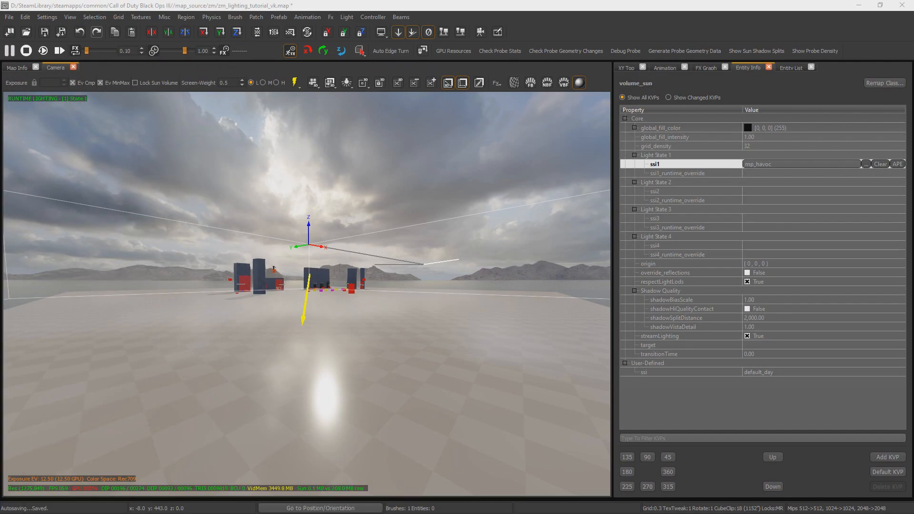
{"action": "left_click", "coordinate": [736, 164]}
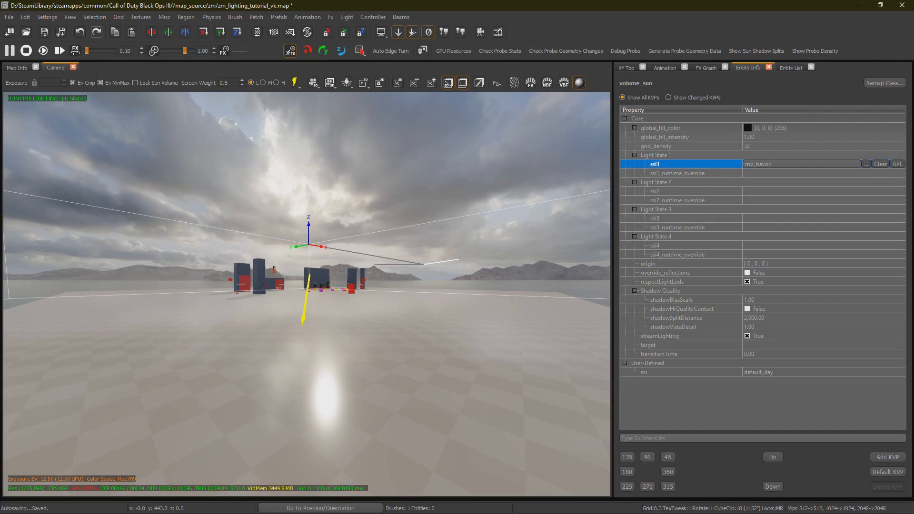
{"action": "left_click", "coordinate": [866, 163]}
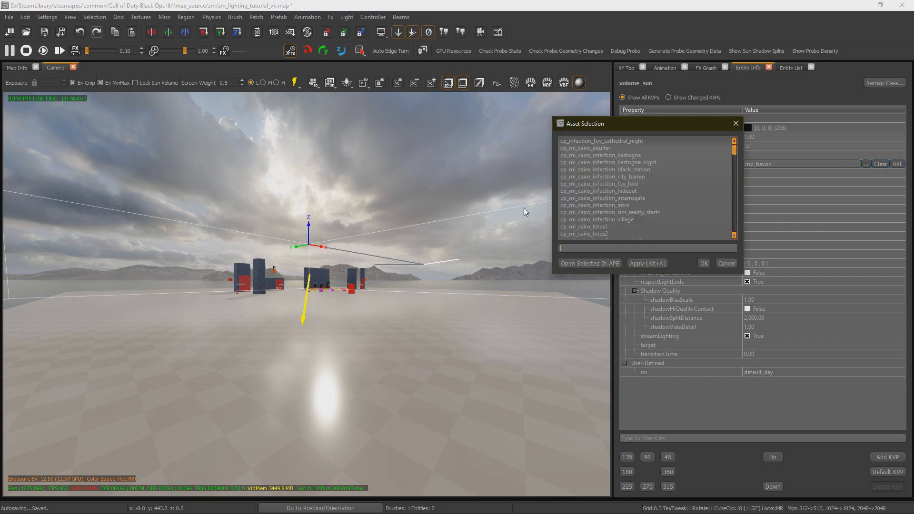
{"action": "type", "text": "vk_light"}
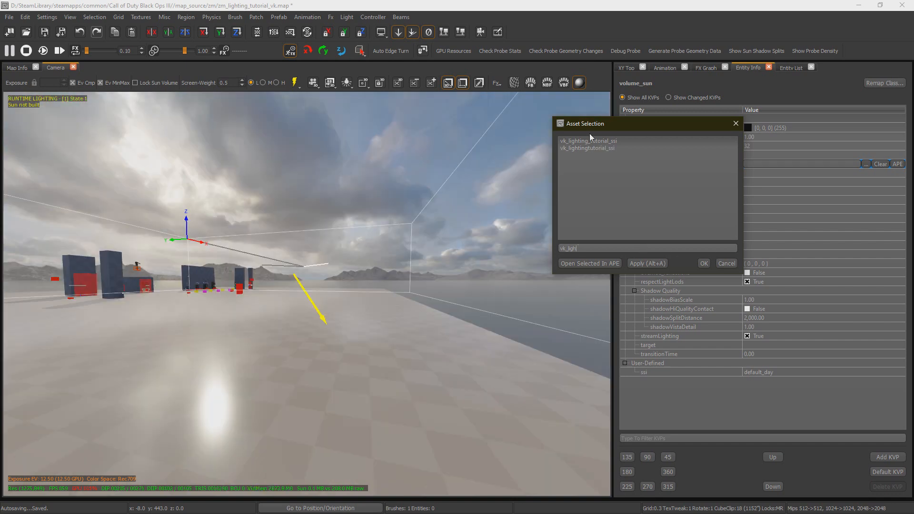
{"action": "double_click", "coordinate": [589, 149]}
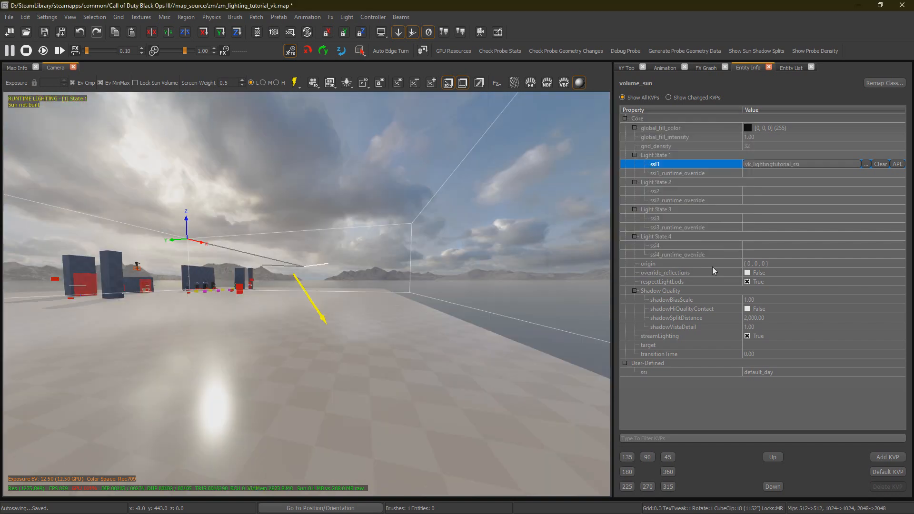
Undock the Camera view and arrange it side by side with Asset Property Editor, facing the sun in the sky.
{"action": "right_click_drag", "start_coordinate": [454, 227], "coordinate": [333, 227]}
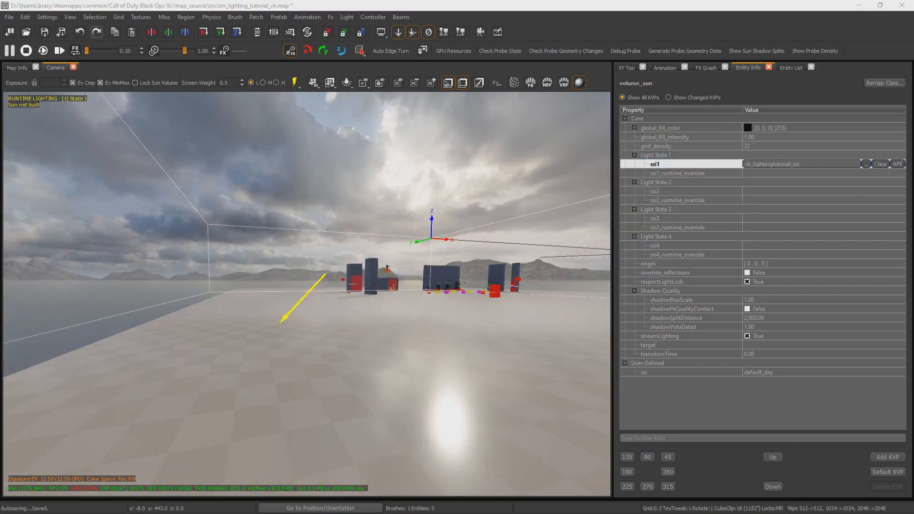
{"action": "left_click_drag", "start_coordinate": [0, 51], "coordinate": [709, 114]}
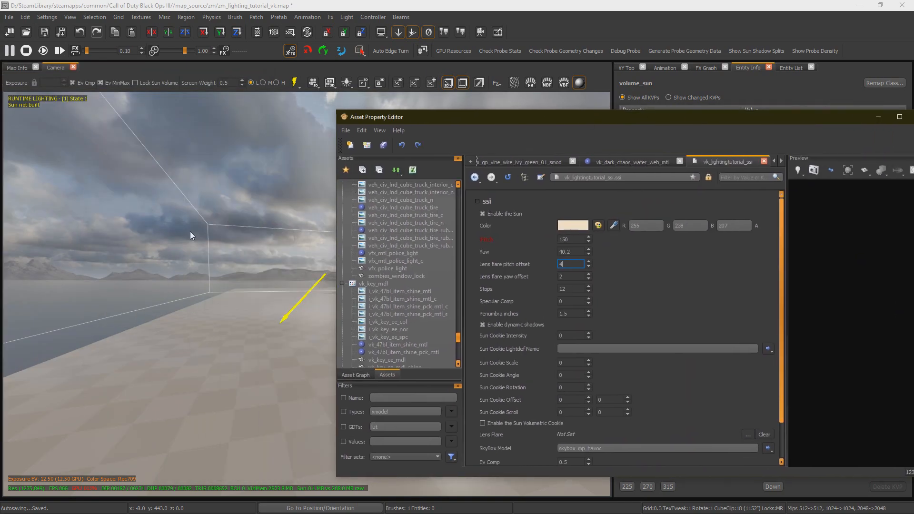
{"action": "left_click_drag", "start_coordinate": [597, 118], "coordinate": [0, 138]}
{"action": "left_click_drag", "start_coordinate": [57, 67], "coordinate": [0, 152]}
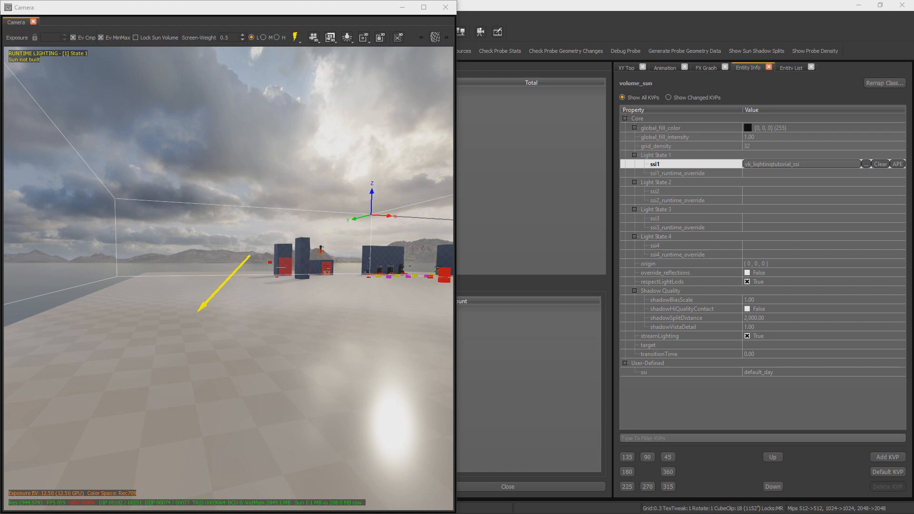
{"action": "left_click_drag", "start_coordinate": [913, 219], "coordinate": [913, 132]}
{"action": "left_click_drag", "start_coordinate": [769, 148], "coordinate": [827, 148]}
{"action": "mouse_move", "coordinate": [352, 186]}
{"action": "right_mouse_down"}
{"action": "mouse_move", "coordinate": [410, 181]}
{"action": "mouse_move", "coordinate": [351, 186]}
{"action": "right_mouse_up"}
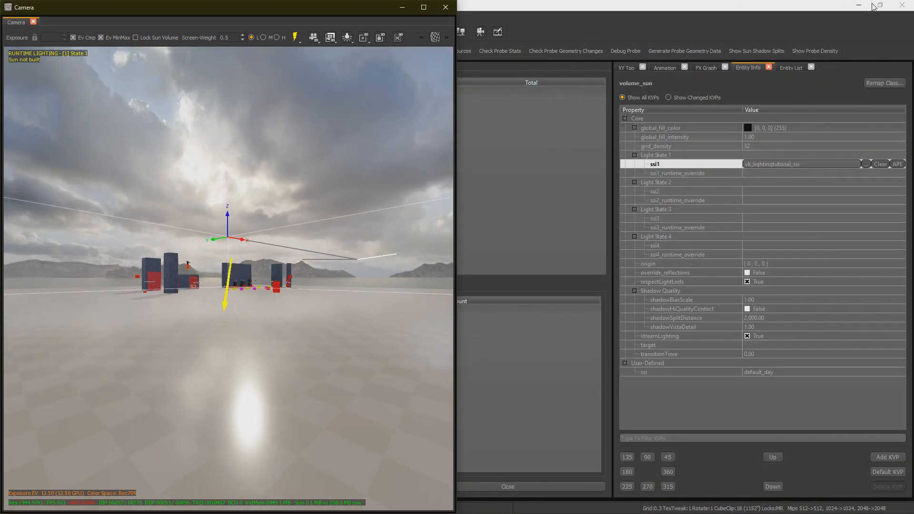
{"action": "key", "text": "alt+Tab"}
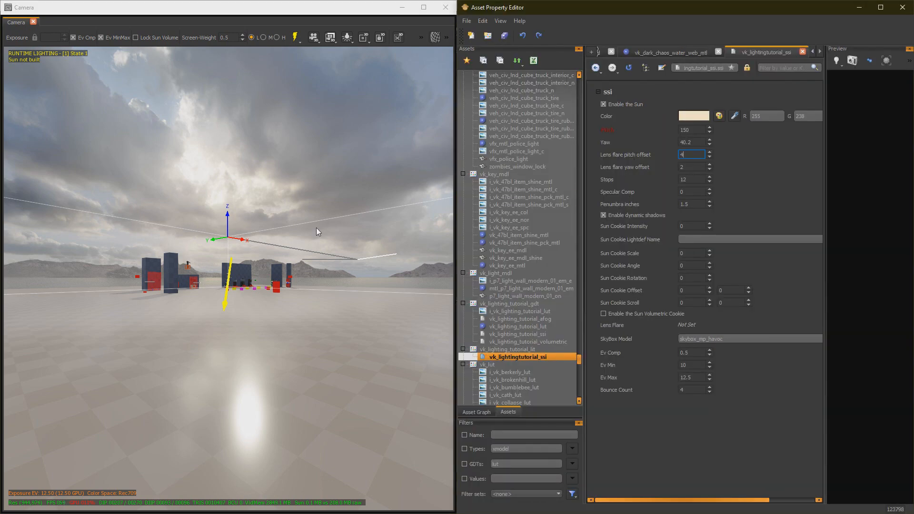
Assign the lens flare lf_sun_mp_sector to the vk_lightingtutorial_ssi asset.
{"action": "left_click", "coordinate": [699, 133]}
{"action": "scroll", "coordinate": [698, 132], "scroll_direction": "up", "scroll_amount": 1}
{"action": "scroll", "coordinate": [697, 132], "scroll_direction": "down", "scroll_amount": 1}
{"action": "left_click", "coordinate": [681, 324]}
{"action": "left_click", "coordinate": [790, 500]}
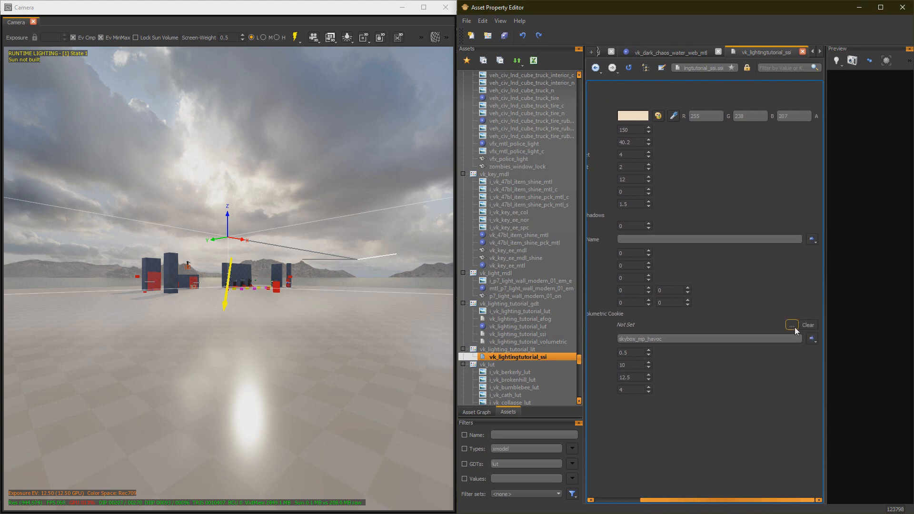
{"action": "left_click", "coordinate": [794, 327]}
{"action": "scroll", "coordinate": [510, 244], "scroll_direction": "down", "scroll_amount": 4}
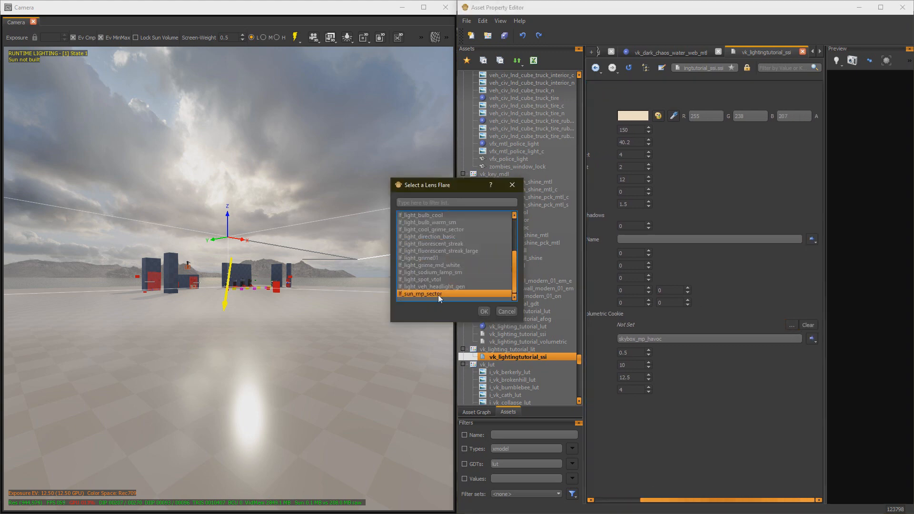
{"action": "double_click", "coordinate": [412, 295]}
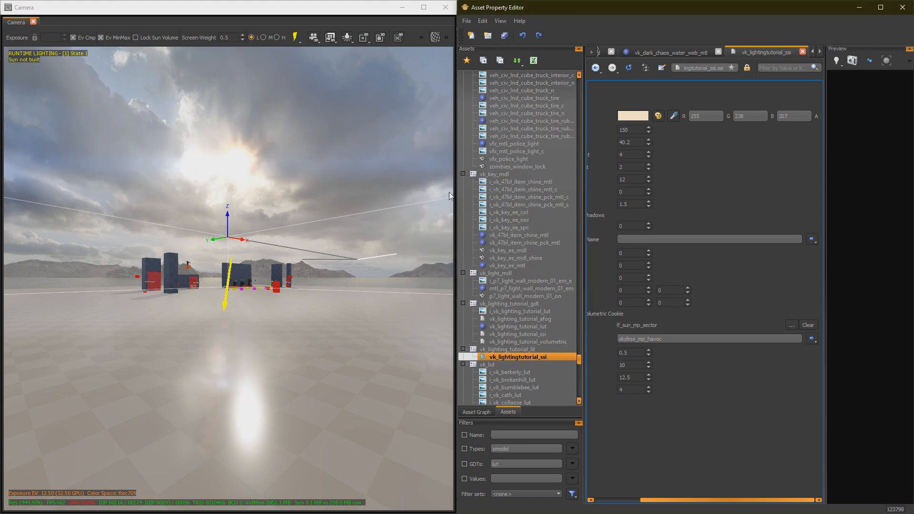
Adjust the sun's Yaw to 44.52 to align it with the bright spot in the skybox.
{"action": "left_click", "coordinate": [270, 165]}
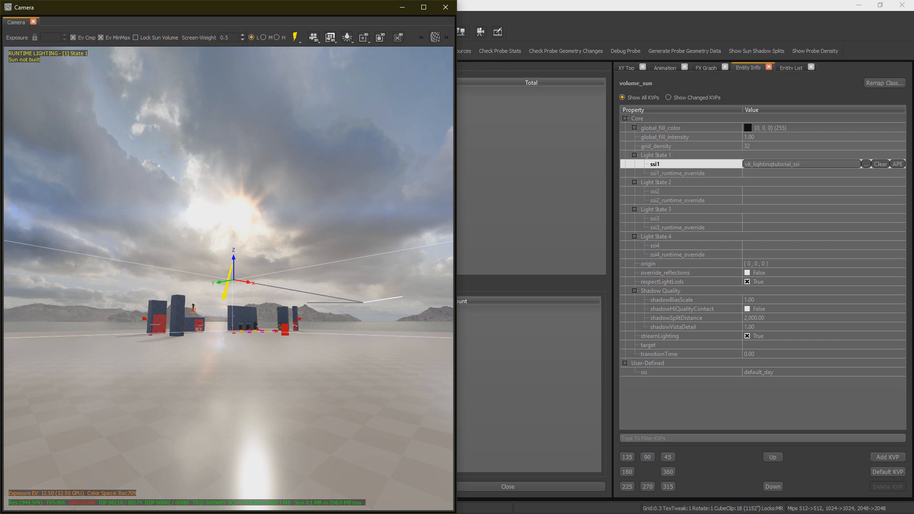
{"action": "double_click", "coordinate": [794, 164]}
{"action": "double_click", "coordinate": [631, 142]}
{"action": "type", "text": "42"}
{"action": "key", "text": "Return"}
{"action": "type", "text": "44.16"}
{"action": "key", "text": "Return"}
{"action": "scroll", "coordinate": [636, 142], "scroll_direction": "up", "scroll_amount": 2}
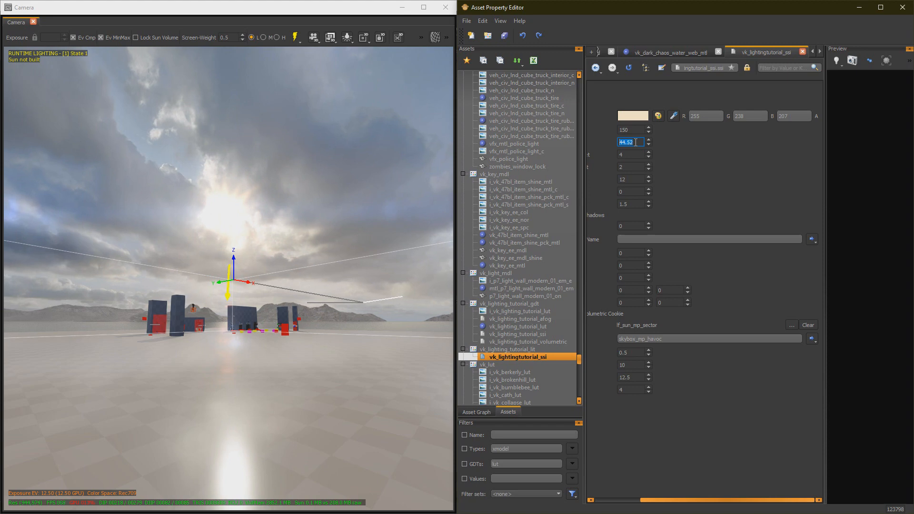
Set the sun's Pitch to 154, Yaw to 46, Stops to 11 and both lens flare offsets to 0.
{"action": "left_click", "coordinate": [633, 131]}
{"action": "type", "text": ".36"}
{"action": "key", "text": "Return"}
{"action": "double_click", "coordinate": [692, 155]}
{"action": "type", "text": "0.36"}
{"action": "key", "text": "Return"}
{"action": "scroll", "coordinate": [692, 142], "scroll_direction": "up", "scroll_amount": 3}
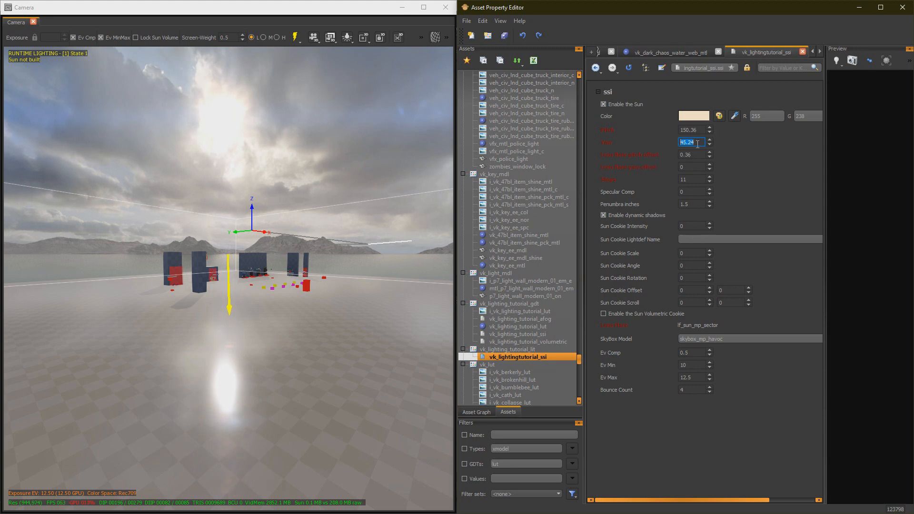
{"action": "left_click", "coordinate": [699, 131]}
{"action": "scroll", "coordinate": [699, 133], "scroll_direction": "up", "scroll_amount": 7}
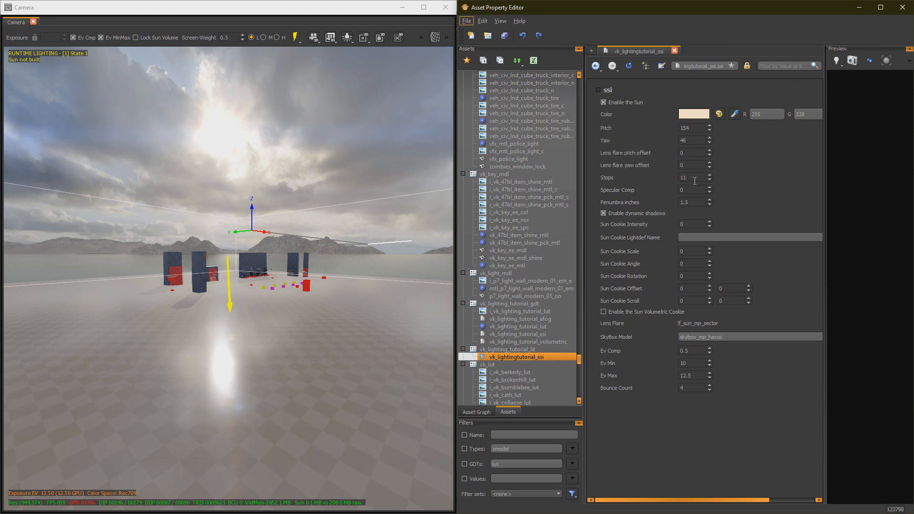
Try Stops values of 10, 9 and 2 for the sun's brightness and set Stops back to 11.
{"action": "left_click_drag", "start_coordinate": [695, 176], "coordinate": [652, 178]}
{"action": "type", "text": "1"}
{"action": "key", "text": "Return"}
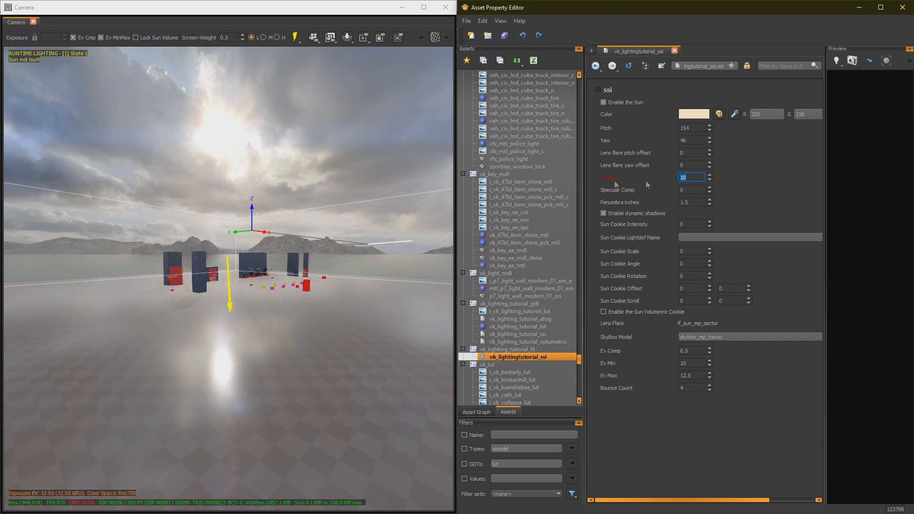
{"action": "left_click", "coordinate": [696, 178]}
{"action": "type", "text": "9"}
{"action": "key", "text": "Return"}
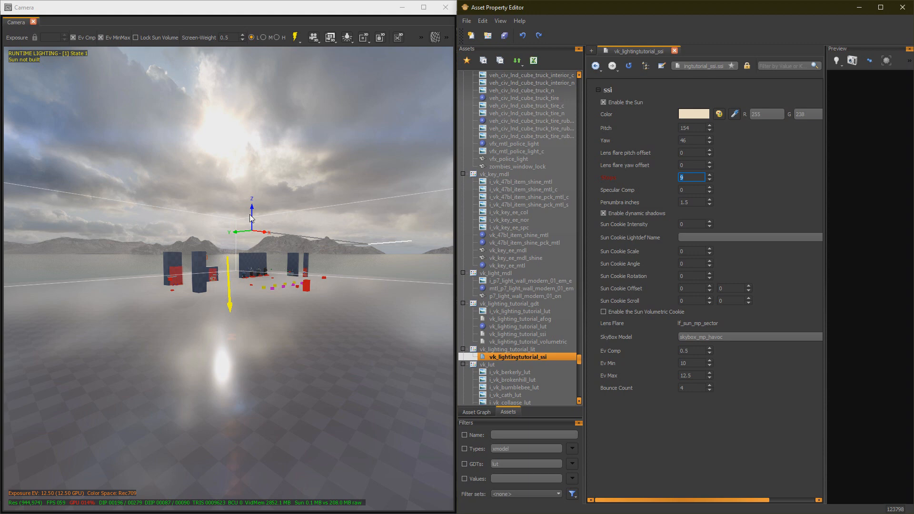
{"action": "type", "text": "2"}
{"action": "key", "text": "Return"}
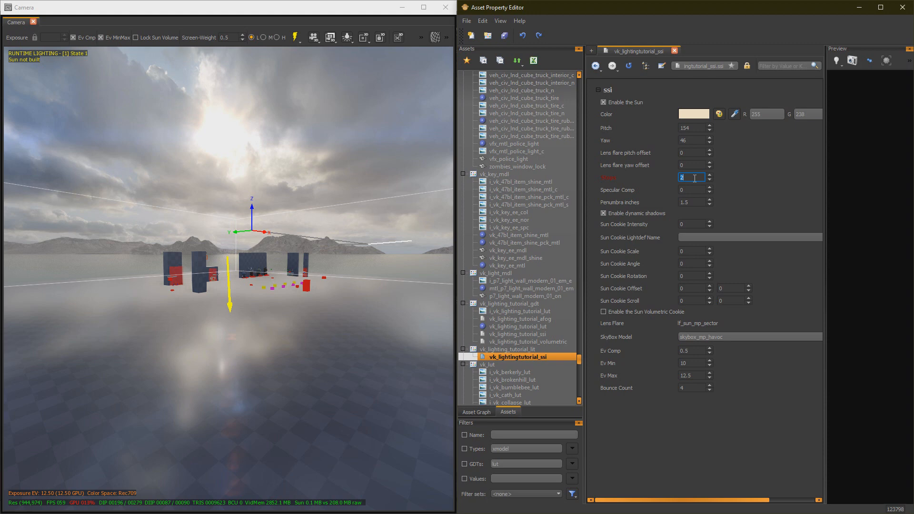
{"action": "type", "text": "11"}
{"action": "key", "text": "Return"}
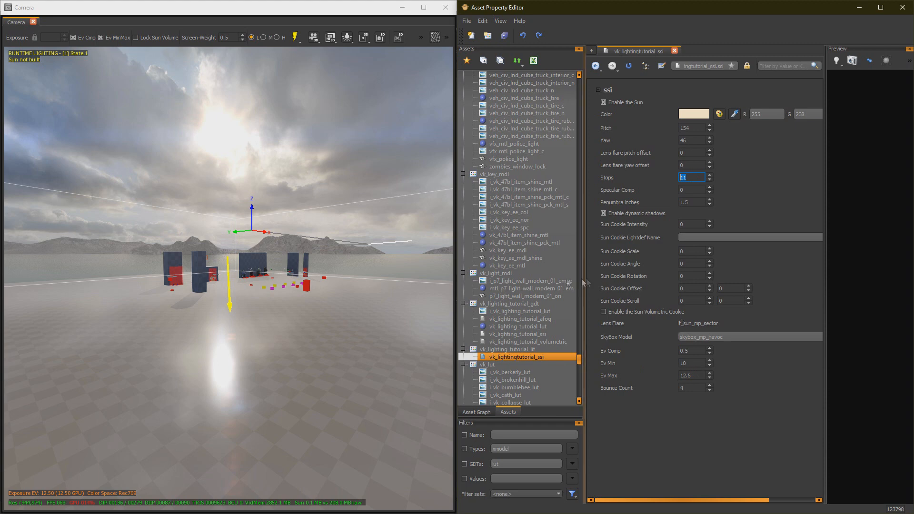
Set the sun's Bounce Count to 5.
{"action": "left_click", "coordinate": [685, 388]}
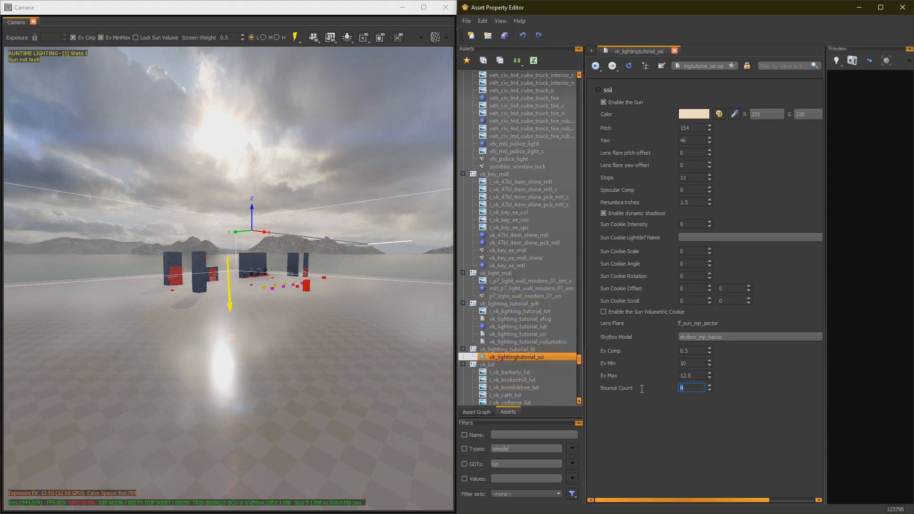
{"action": "left_click", "coordinate": [698, 387]}
{"action": "left_click_drag", "start_coordinate": [689, 388], "coordinate": [650, 393]}
{"action": "key", "text": "Up"}
{"action": "left_click", "coordinate": [650, 393]}
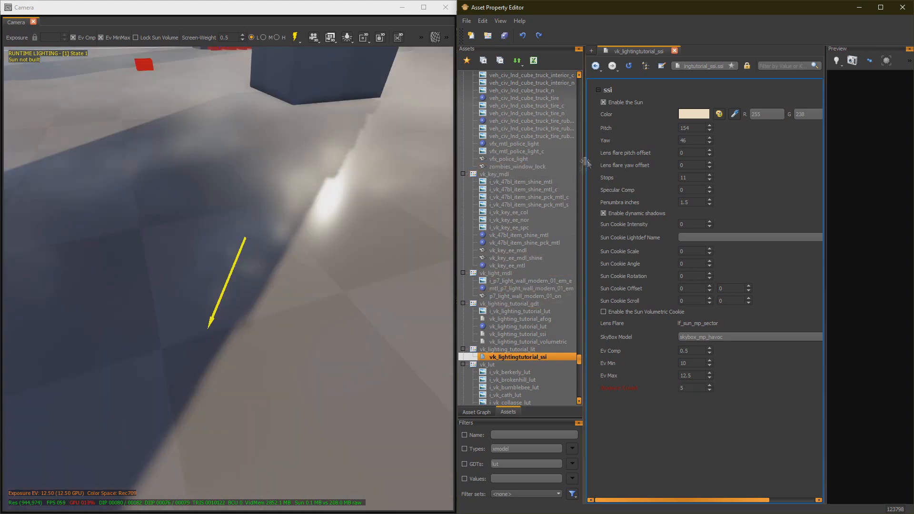
Soften the sun's shadow edges by trying Penumbra inches at 3 and setting it to 5.
{"action": "left_click", "coordinate": [598, 205]}
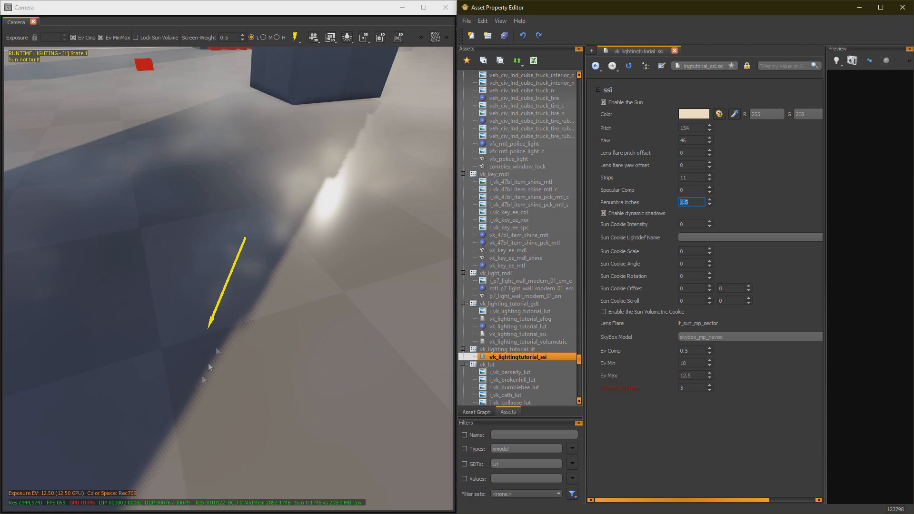
{"action": "type", "text": "3"}
{"action": "key", "text": "Return"}
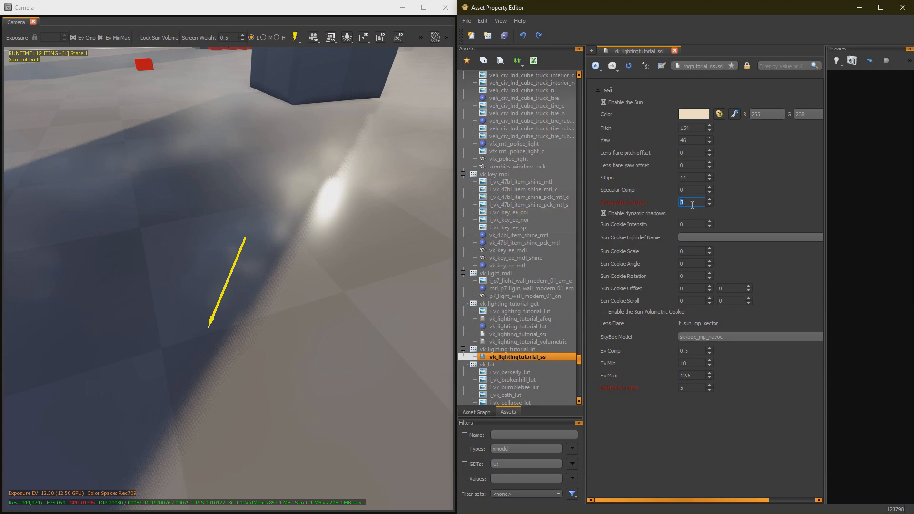
{"action": "type", "text": "5"}
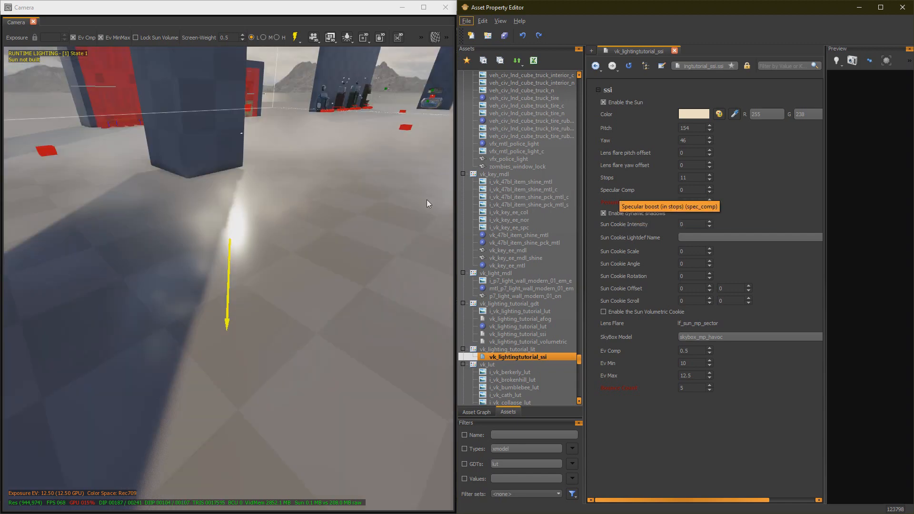
Look around the shadowed blocks in the Camera view and deselect the sun volume.
{"action": "mouse_move", "coordinate": [415, 196]}
{"action": "right_mouse_down"}
{"action": "mouse_move", "coordinate": [438, 196]}
{"action": "mouse_move", "coordinate": [415, 196]}
{"action": "mouse_move", "coordinate": [436, 196]}
{"action": "mouse_move", "coordinate": [426, 201]}
{"action": "right_mouse_up"}
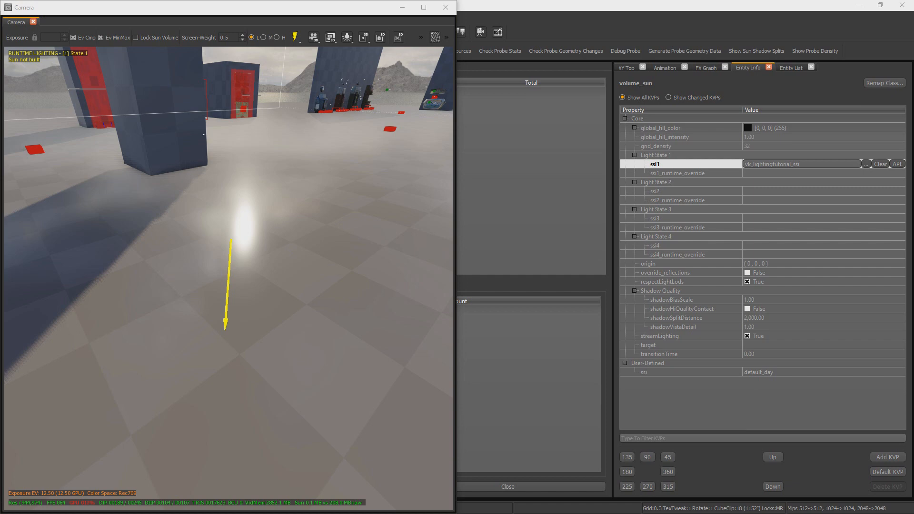
{"action": "right_click_drag", "start_coordinate": [341, 198], "coordinate": [339, 201]}
{"action": "key", "text": "Escape"}
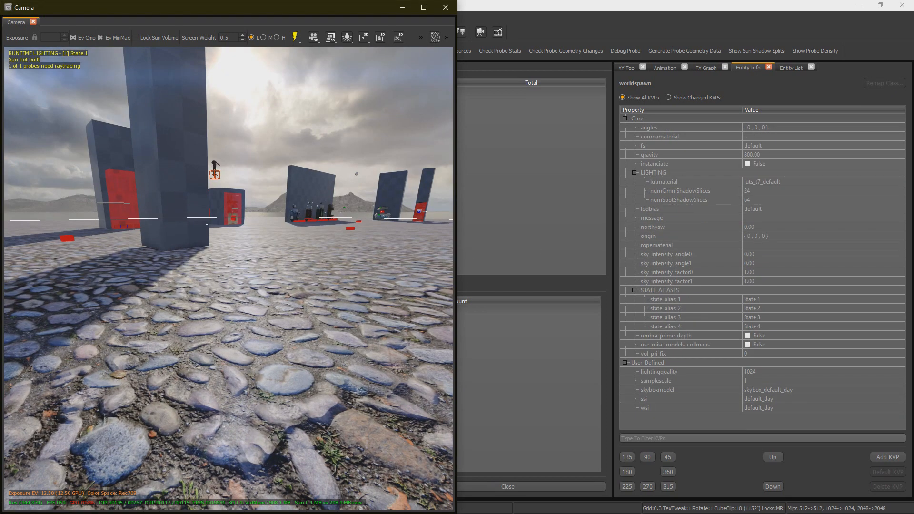
Try Specular Comp values of 0.56, 1.12 and 2.5 on the sun asset and compare the cobblestone reflections in the Camera view.
{"action": "right_click_drag", "start_coordinate": [233, 203], "coordinate": [233, 206]}
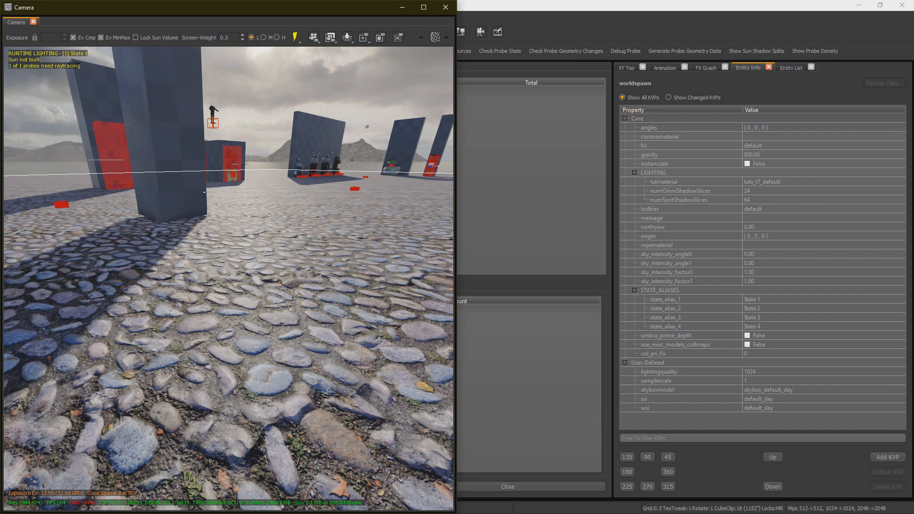
{"action": "key", "text": "alt+Tab"}
{"action": "left_click", "coordinate": [691, 192]}
{"action": "type", "text": ".28"}
{"action": "key", "text": "Return"}
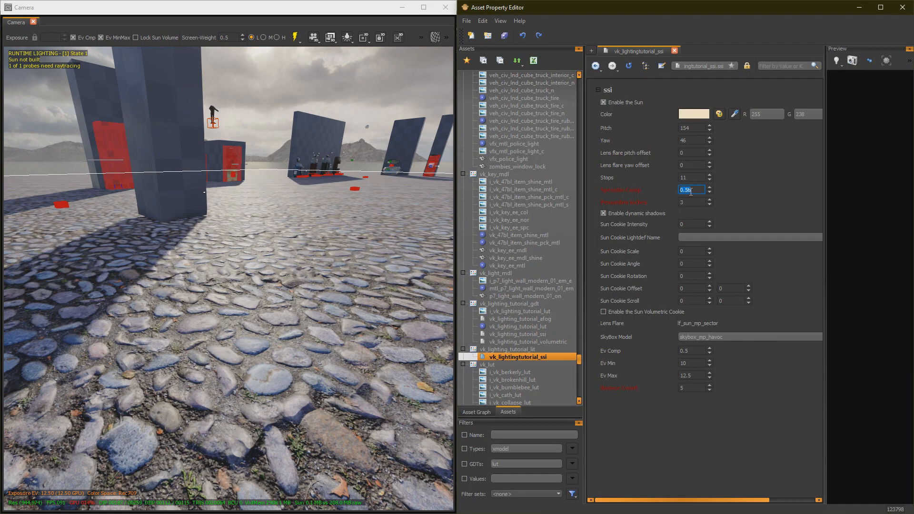
{"action": "scroll", "coordinate": [691, 192], "scroll_direction": "up", "scroll_amount": 1}
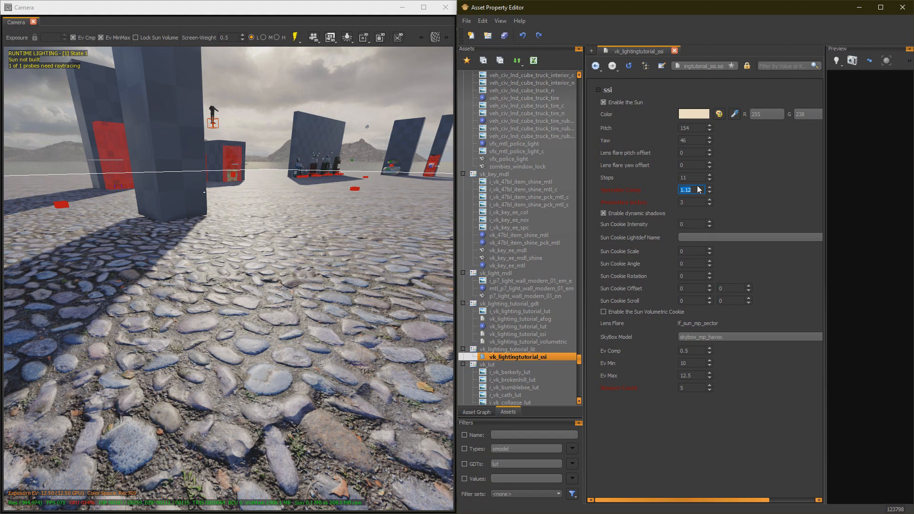
{"action": "scroll", "coordinate": [698, 187], "scroll_direction": "up", "scroll_amount": 5}
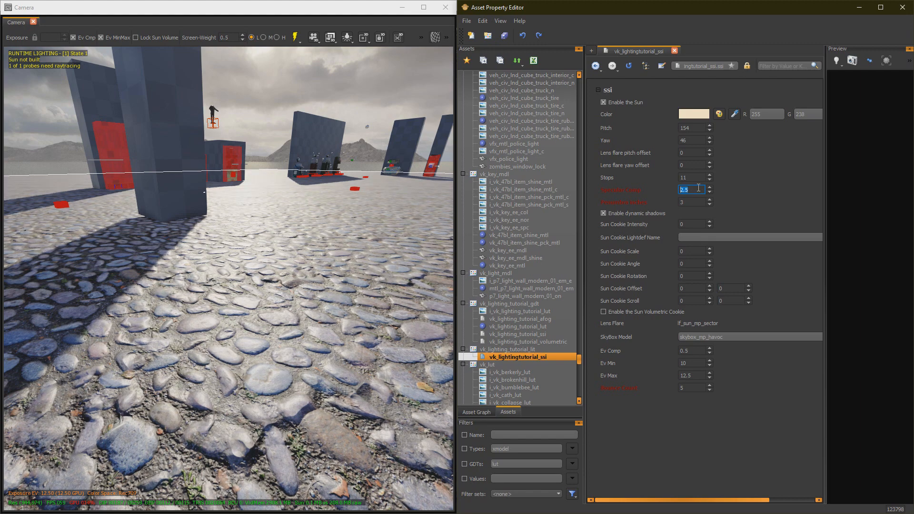
{"action": "right_click_drag", "start_coordinate": [265, 264], "coordinate": [246, 238]}
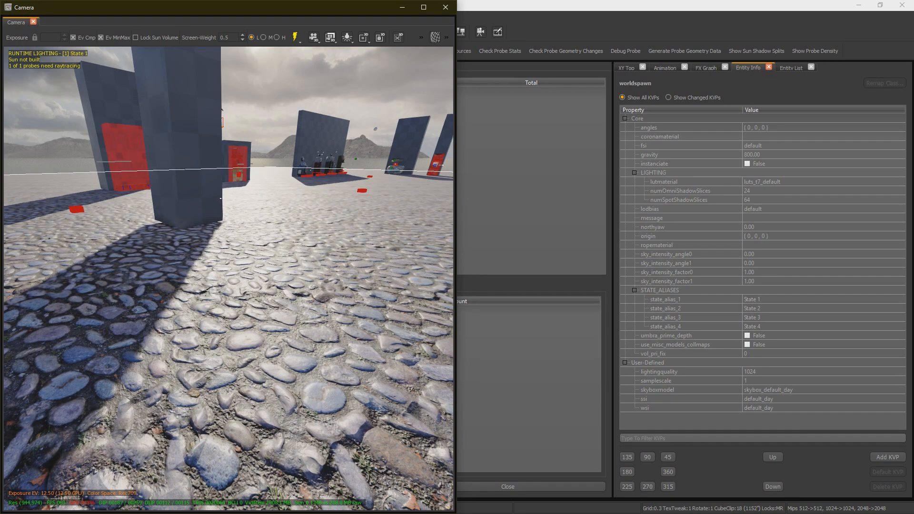
Lower the sun asset's Specular Comp through 1.64 and set it to 0, checking the ground reflections.
{"action": "key", "text": "alt+Tab"}
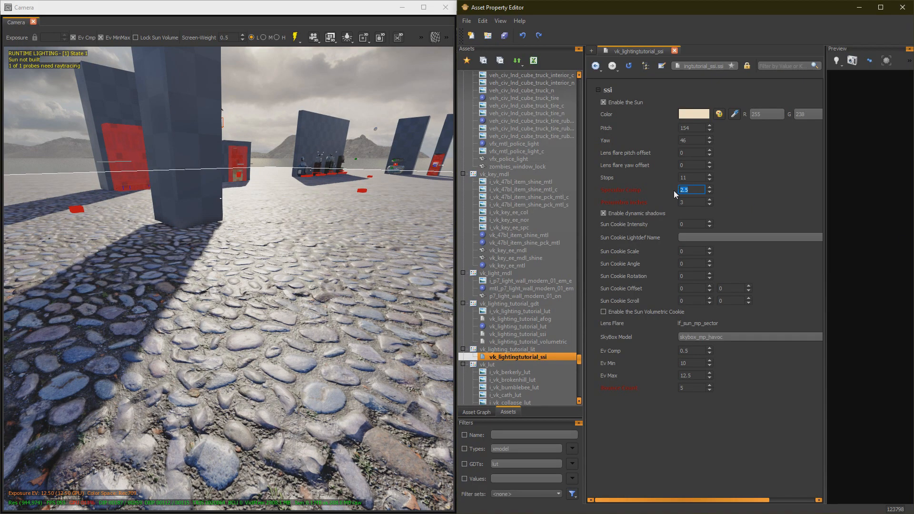
{"action": "type", "text": "0"}
{"action": "mouse_move", "coordinate": [412, 214]}
{"action": "right_mouse_down"}
{"action": "mouse_move", "coordinate": [386, 204]}
{"action": "mouse_move", "coordinate": [401, 228]}
{"action": "right_mouse_up"}
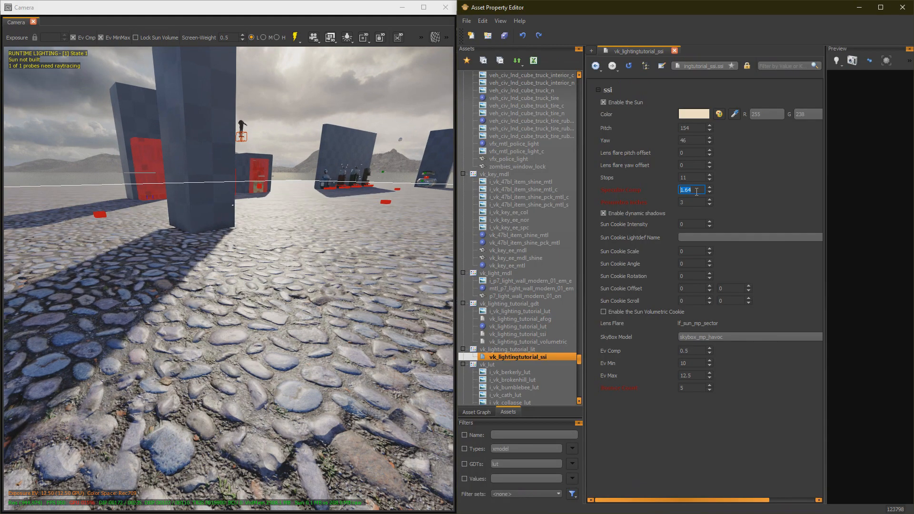
{"action": "left_click", "coordinate": [700, 191]}
{"action": "key", "text": "BackSpace"}
{"action": "key", "text": "BackSpace"}
{"action": "key", "text": "BackSpace"}
{"action": "key", "text": "BackSpace"}
{"action": "type", "text": "0"}
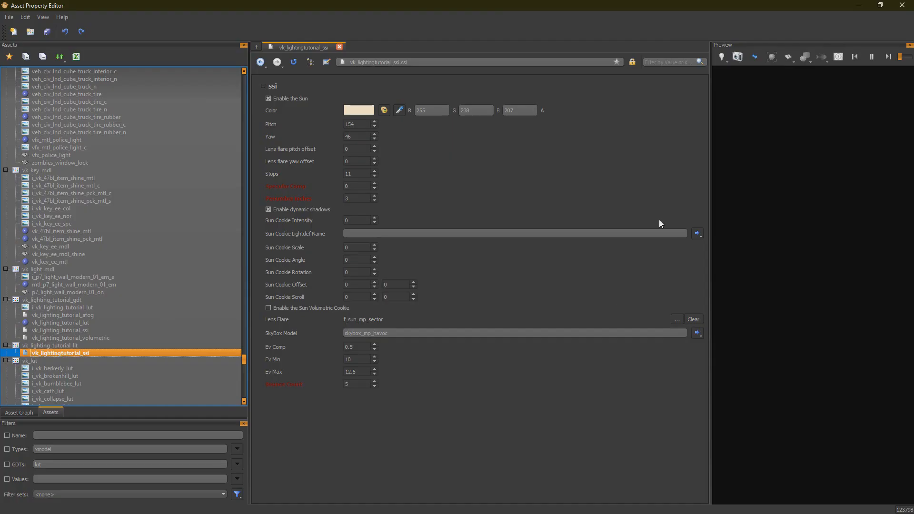
Duplicate the vk_lightingtutorial_ssi asset as vk_lightingtutorial_ovr and save both assets.
{"action": "right_click", "coordinate": [105, 350]}
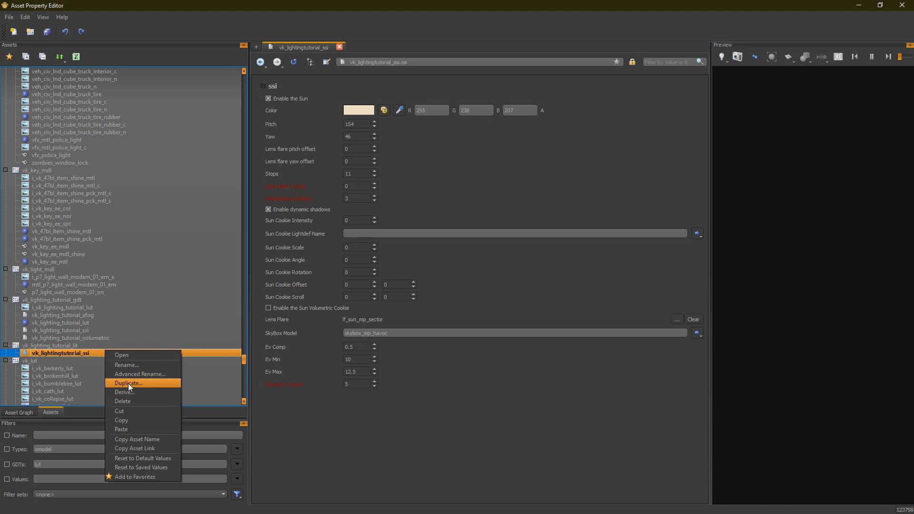
{"action": "left_click", "coordinate": [128, 384]}
{"action": "type", "text": "ov"}
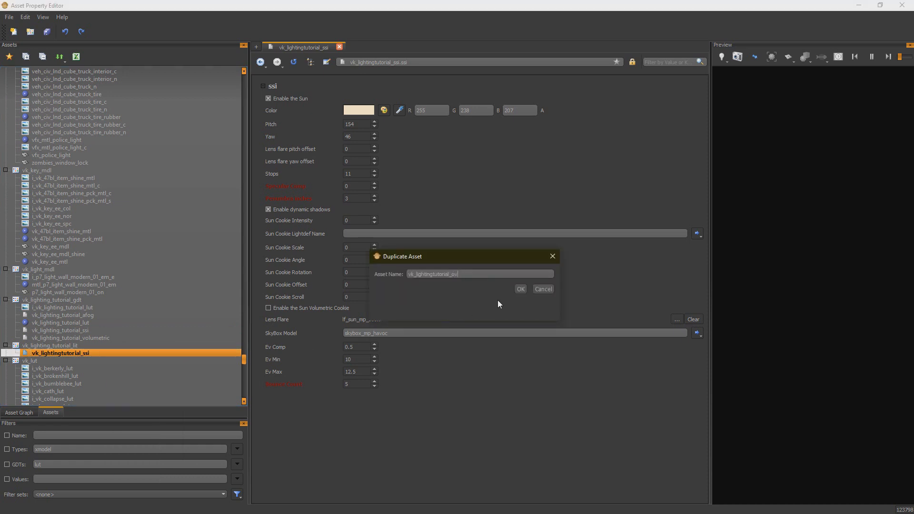
{"action": "type", "text": "r"}
{"action": "key", "text": "Return"}
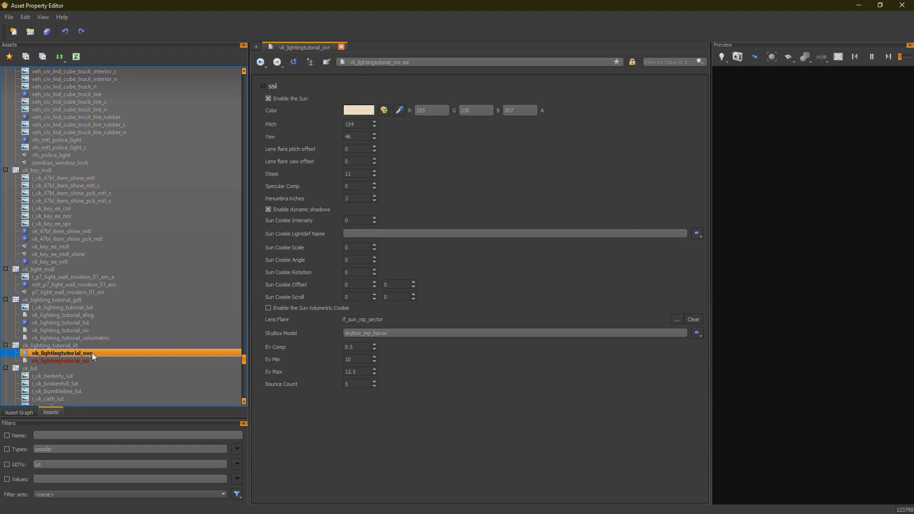
{"action": "left_click", "coordinate": [81, 362], "text": "ctrl"}
{"action": "left_click", "coordinate": [51, 30]}
Assign vk_lightingtutorial_ovr as the ssi1_runtime_override of the map's volume_sun in Radiant, and deselect the volume.
{"action": "left_click", "coordinate": [859, 5]}
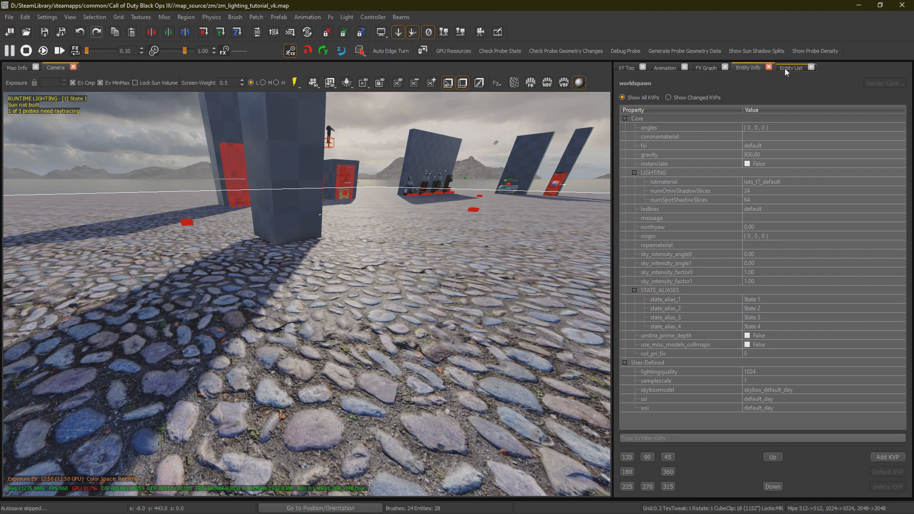
{"action": "left_click", "coordinate": [785, 73]}
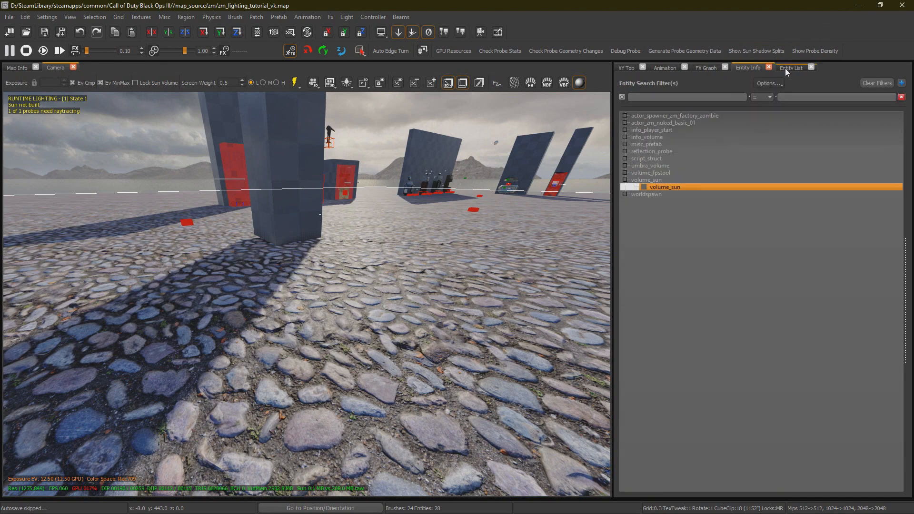
{"action": "left_click", "coordinate": [644, 189]}
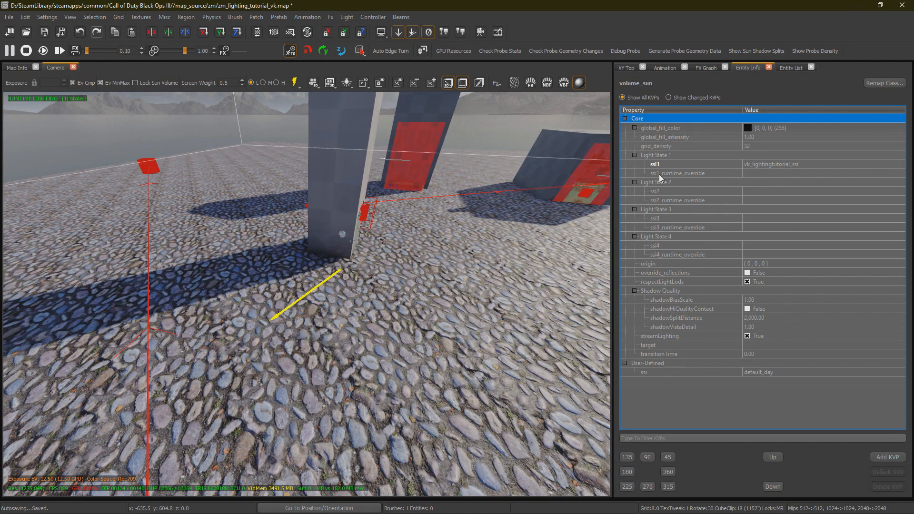
{"action": "left_click", "coordinate": [699, 173]}
{"action": "left_click", "coordinate": [866, 173]}
{"action": "left_click", "coordinate": [600, 212]}
{"action": "type", "text": "vk_lighting"}
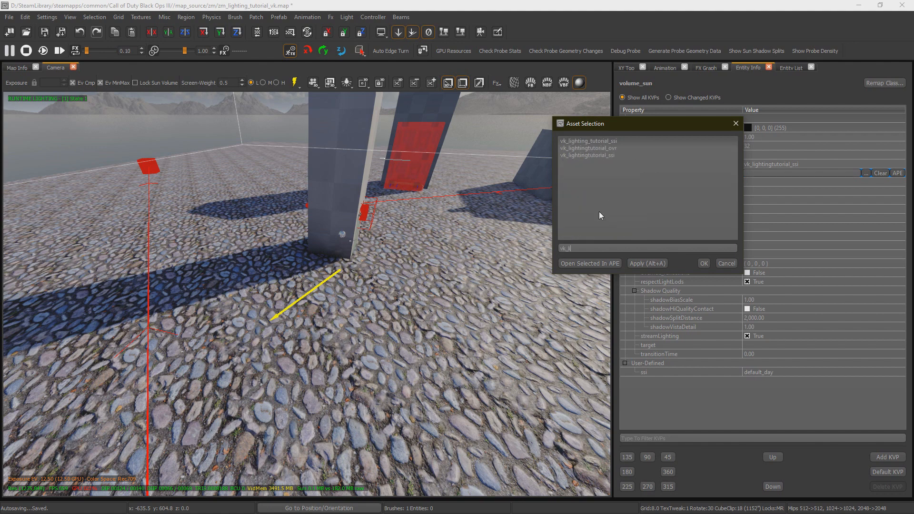
{"action": "double_click", "coordinate": [618, 148]}
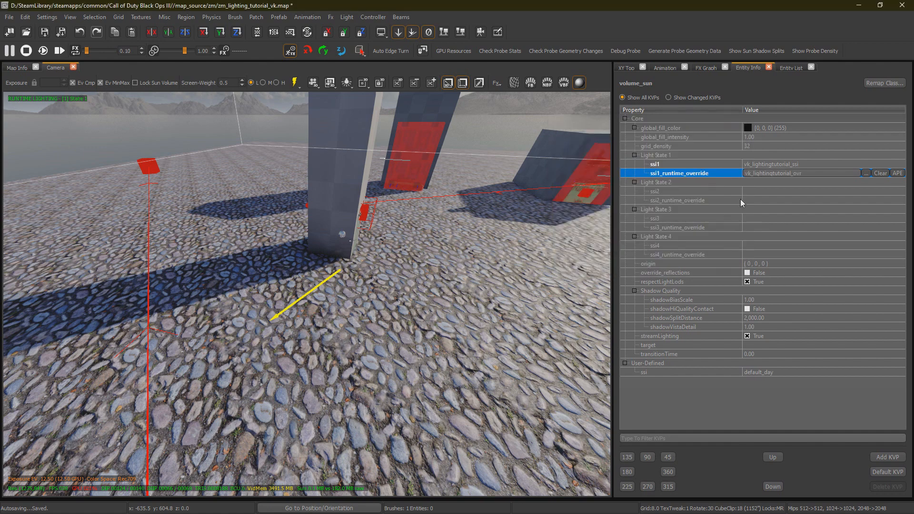
{"action": "right_click_drag", "start_coordinate": [427, 225], "coordinate": [394, 177]}
{"action": "key", "text": "Escape"}
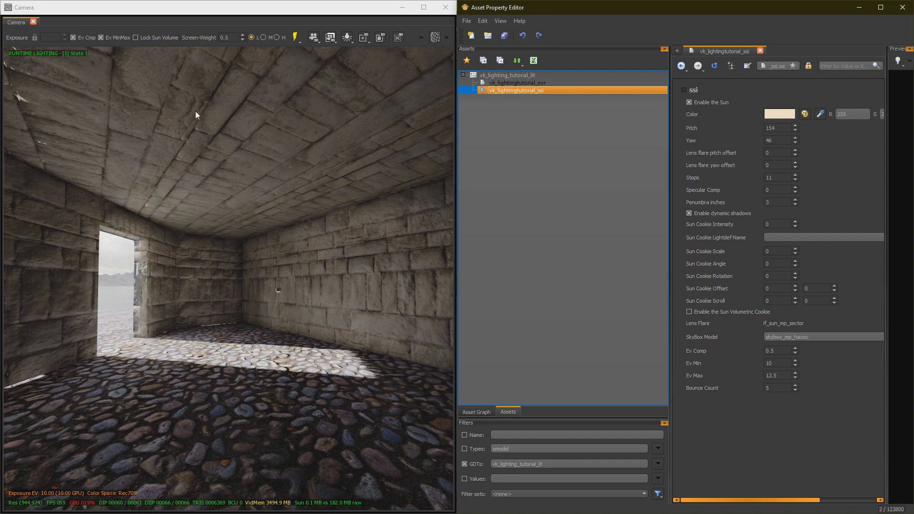
Try Stops at 15 on vk_lightingtutorial_ssi and rebuild the lighting to compare the room's bounce light.
{"action": "left_click", "coordinate": [709, 177]}
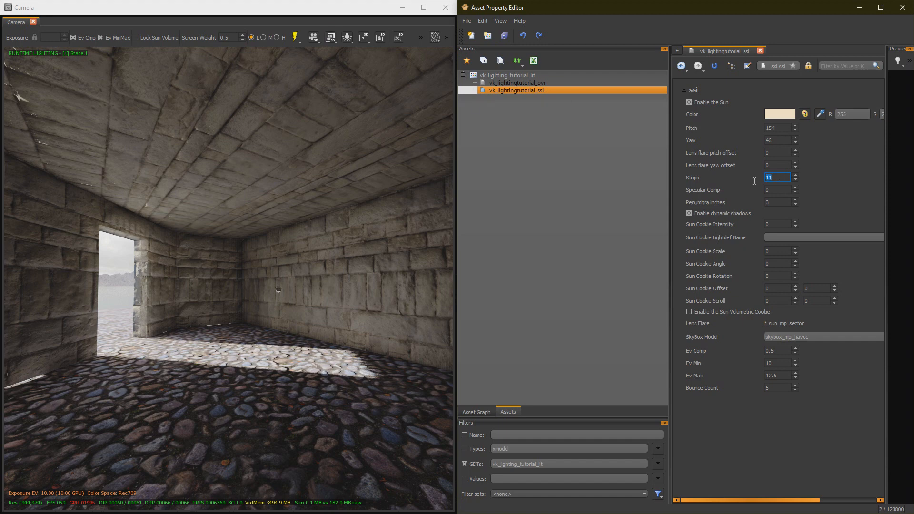
{"action": "type", "text": "15"}
{"action": "key", "text": "Return"}
{"action": "left_click", "coordinate": [295, 36]}
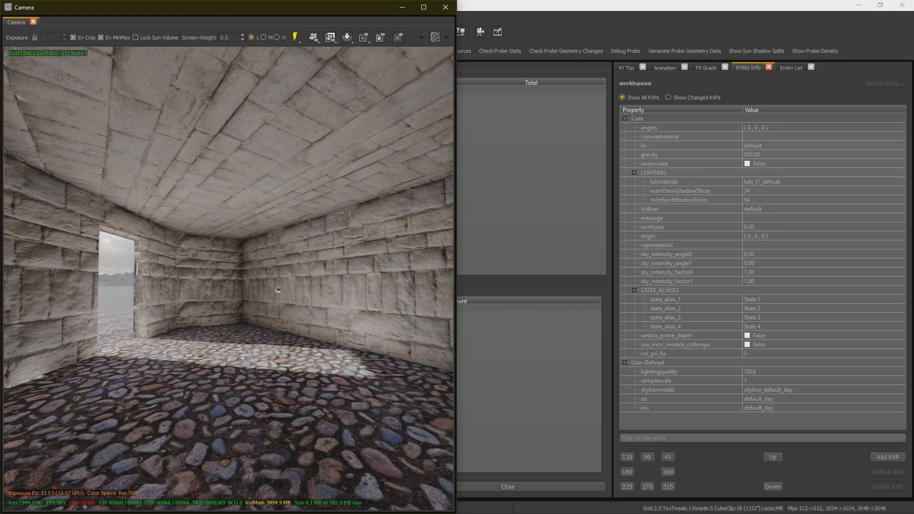
Try a Stops value of 7 on vk_lightingtutorial_ssi and inspect the rebuilt lighting in an enlarged Camera view.
{"action": "key", "text": "alt+Tab"}
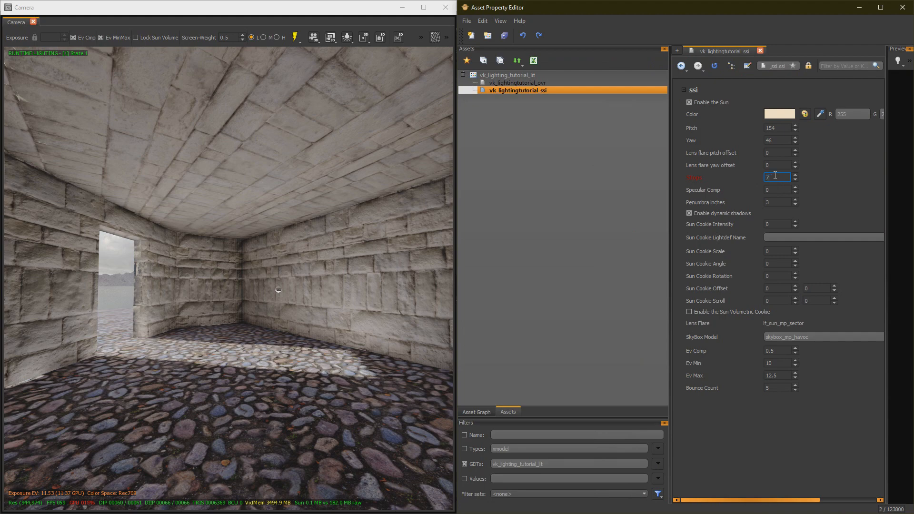
{"action": "left_click", "coordinate": [310, 161]}
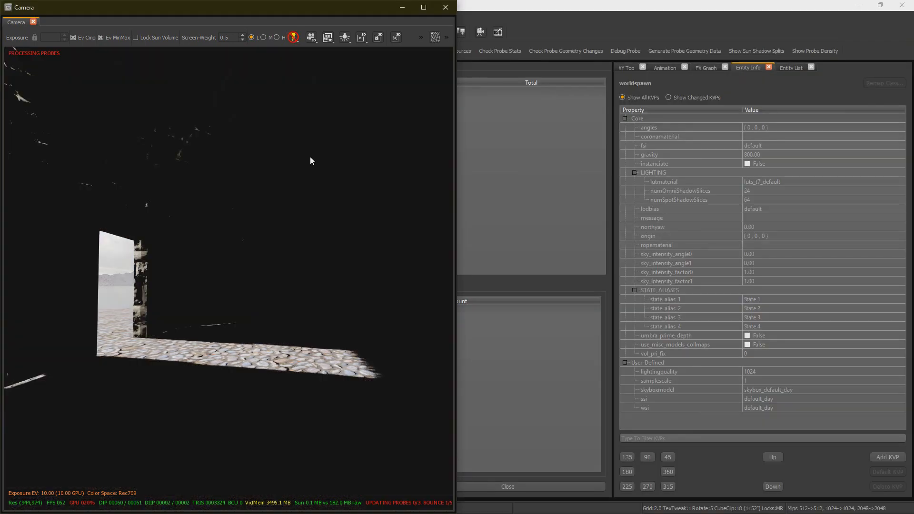
{"action": "left_click", "coordinate": [423, 6]}
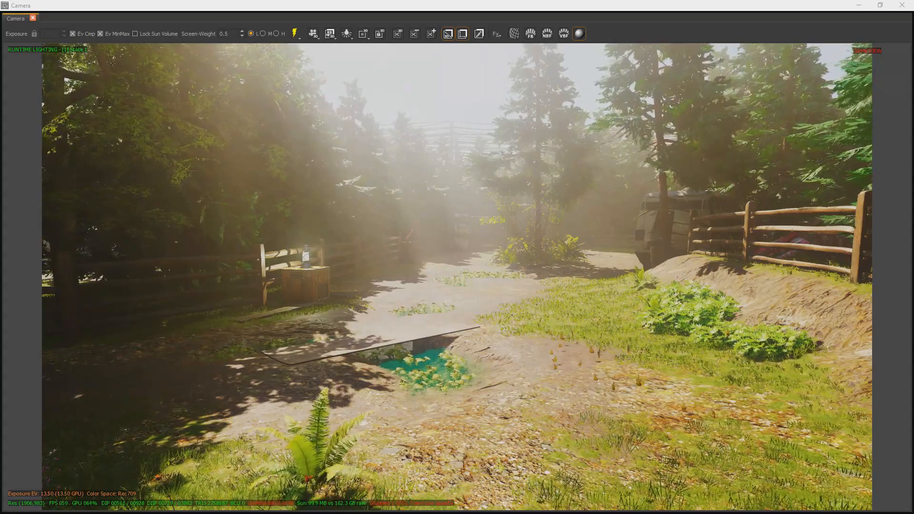
{"action": "key", "text": "l"}
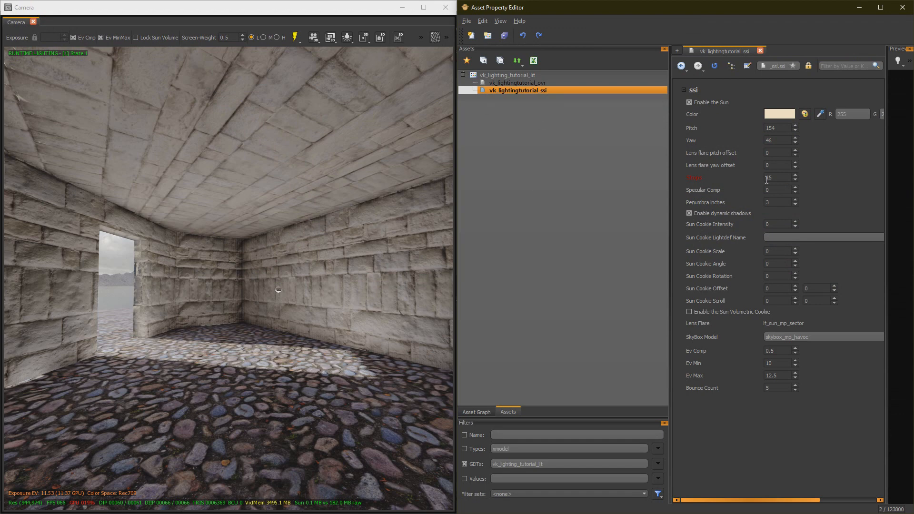
Set the Stops value of vk_lightingtutorial_ssi to 12.5.
{"action": "left_click", "coordinate": [784, 179]}
{"action": "type", "text": "12.5"}
{"action": "key", "text": "Return"}
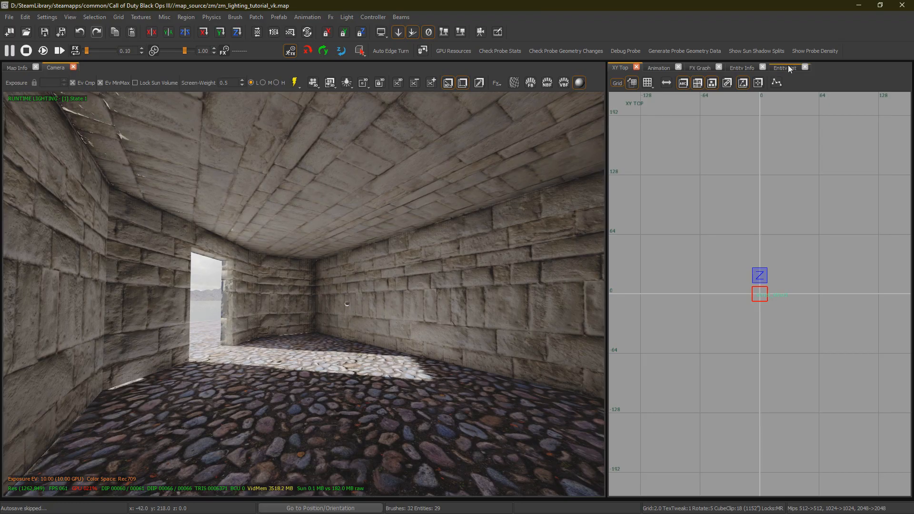
Select volume_sun from the entity list and examine its properties and its extent around the map in the top view.
{"action": "left_click", "coordinate": [788, 67]}
{"action": "double_click", "coordinate": [628, 182]}
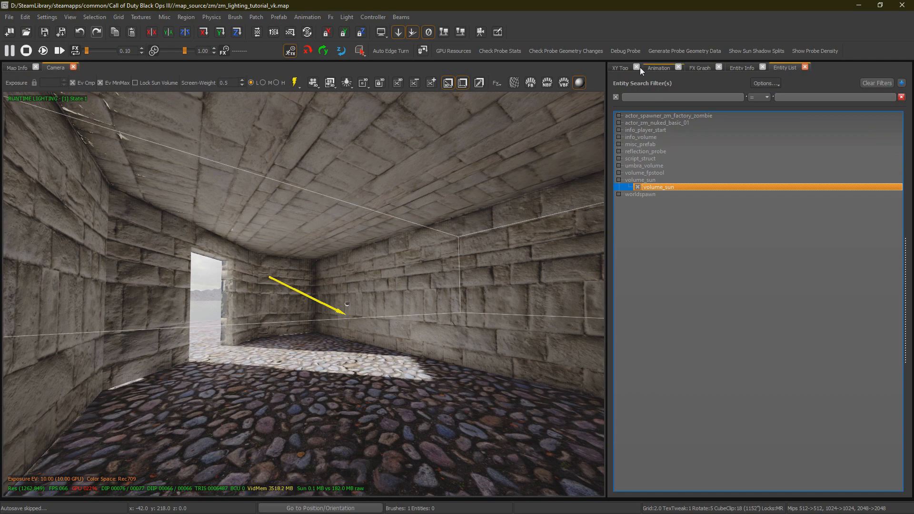
{"action": "left_click", "coordinate": [621, 67]}
{"action": "left_click", "coordinate": [748, 67]}
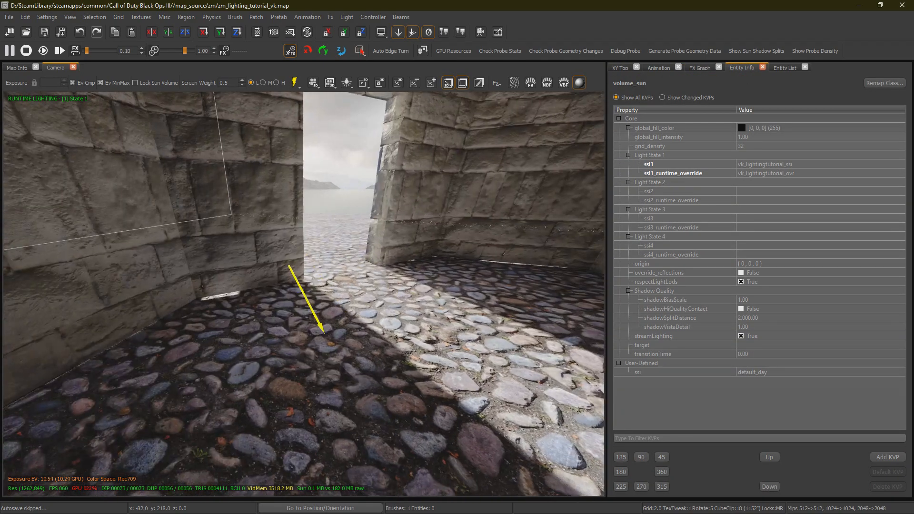
{"action": "right_click_drag", "start_coordinate": [576, 168], "coordinate": [562, 188]}
{"action": "left_click", "coordinate": [622, 67]}
{"action": "scroll", "coordinate": [771, 258], "scroll_direction": "down", "scroll_amount": 3}
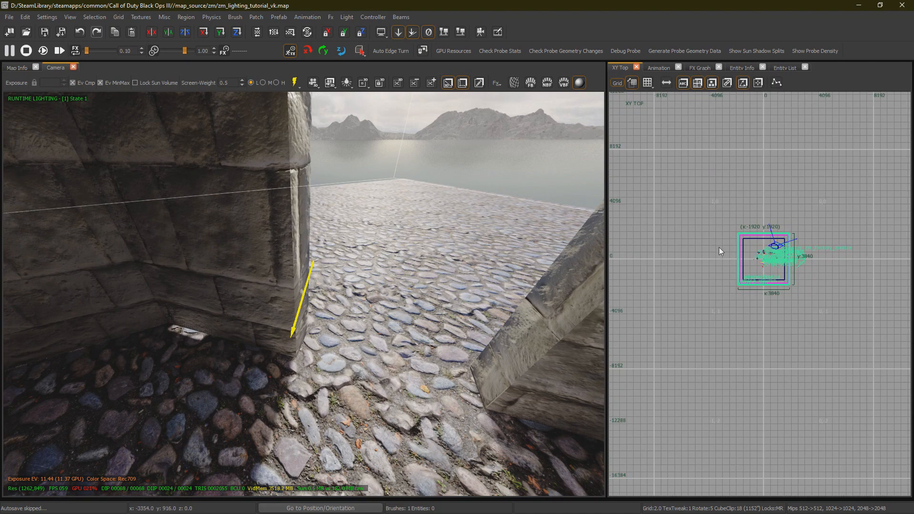
{"action": "scroll", "coordinate": [720, 249], "scroll_direction": "up", "scroll_amount": 4}
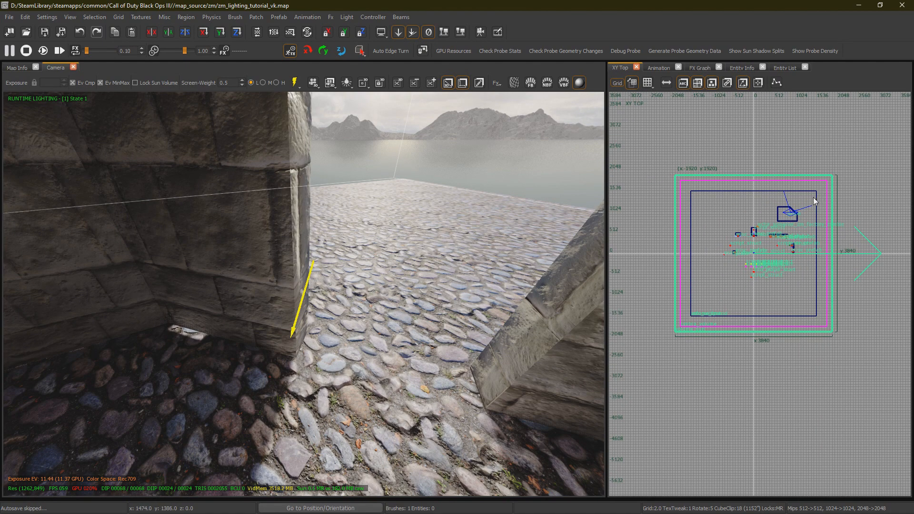
{"action": "mouse_move", "coordinate": [455, 214]}
{"action": "right_mouse_down"}
{"action": "mouse_move", "coordinate": [464, 239]}
{"action": "mouse_move", "coordinate": [448, 234]}
{"action": "right_mouse_up"}
Try a shadowSplitDistance of 100 on volume_sun.
{"action": "left_click", "coordinate": [786, 67]}
{"action": "left_click", "coordinate": [741, 67]}
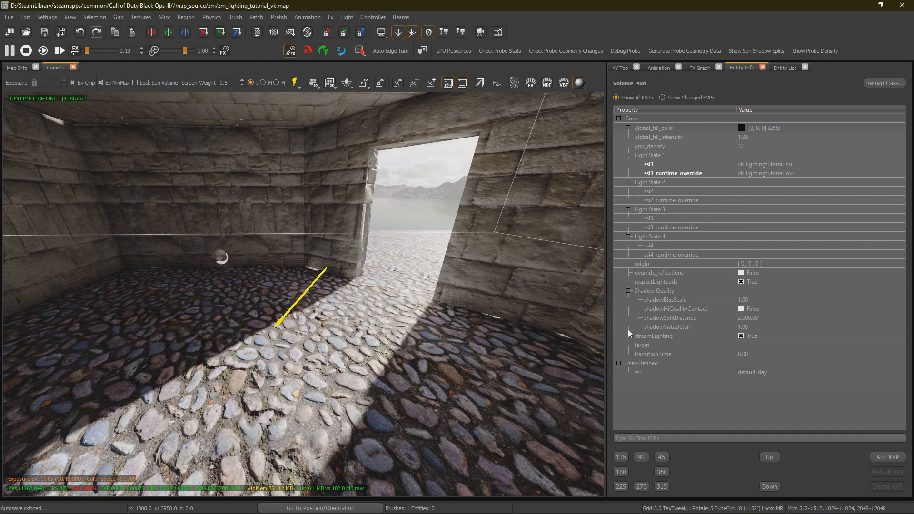
{"action": "double_click", "coordinate": [779, 318]}
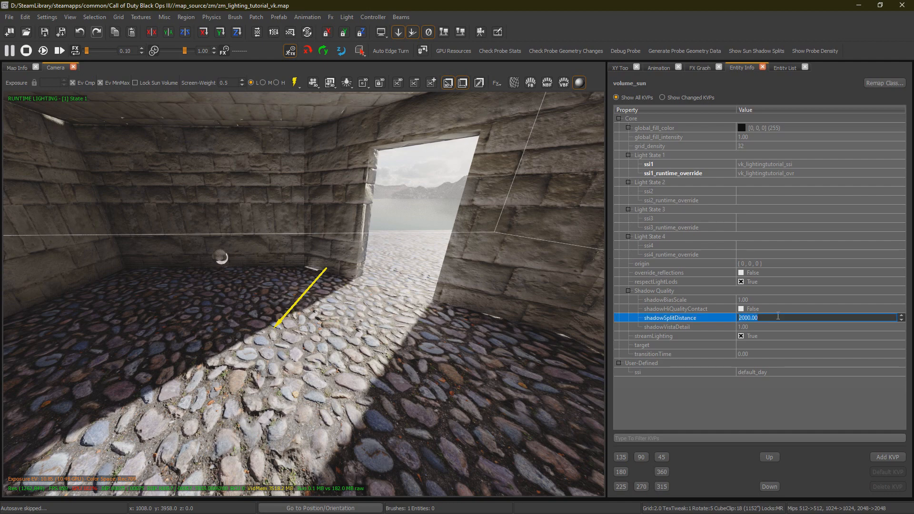
{"action": "type", "text": "100"}
{"action": "key", "text": "Return"}
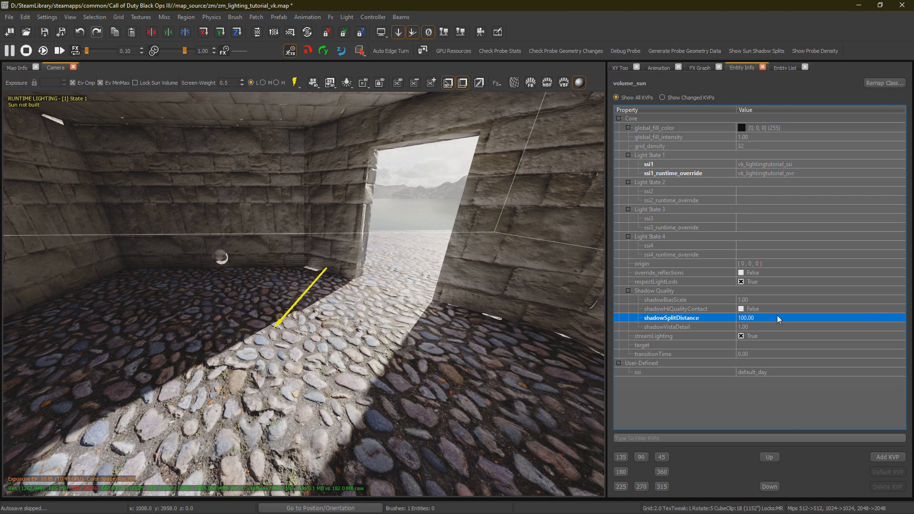
Set volume_sun's shadowSplitDistance to 250 and check the sun shadows around the stone room's doorway.
{"action": "double_click", "coordinate": [779, 318]}
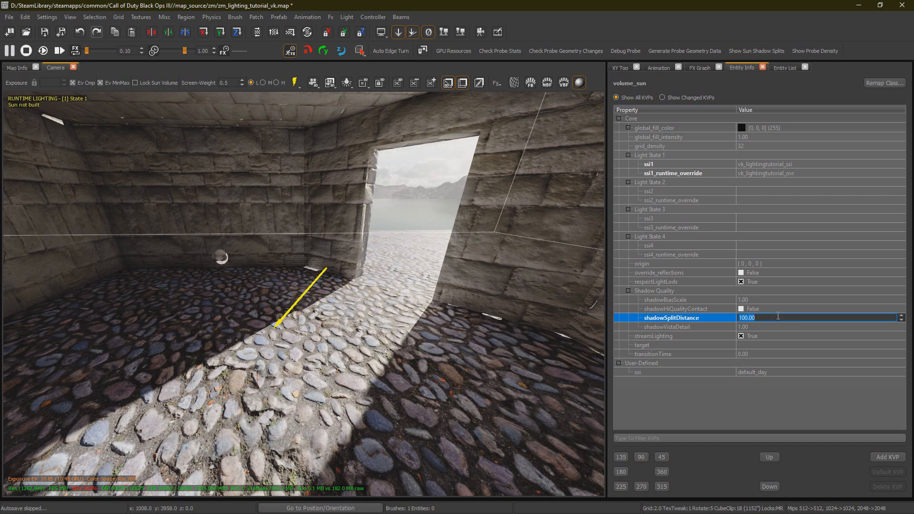
{"action": "type", "text": "250"}
{"action": "key", "text": "Return"}
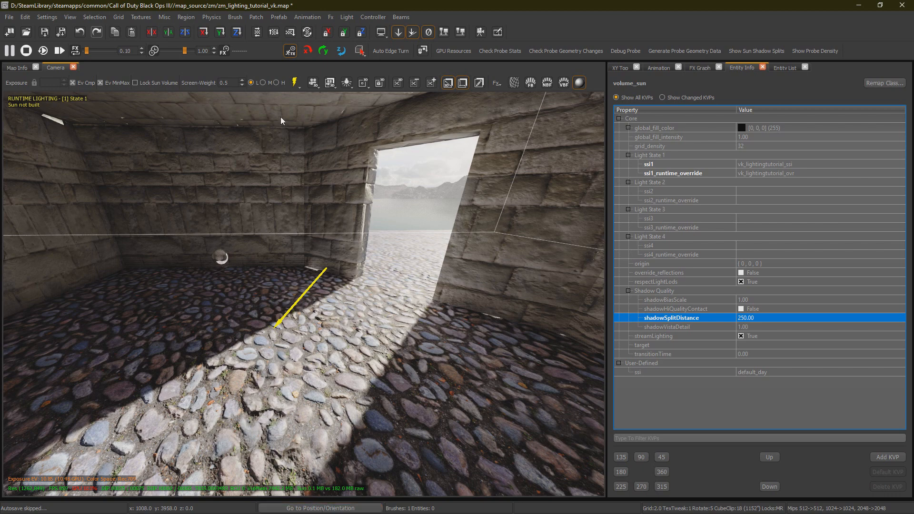
{"action": "right_click_drag", "start_coordinate": [281, 117], "coordinate": [348, 202]}
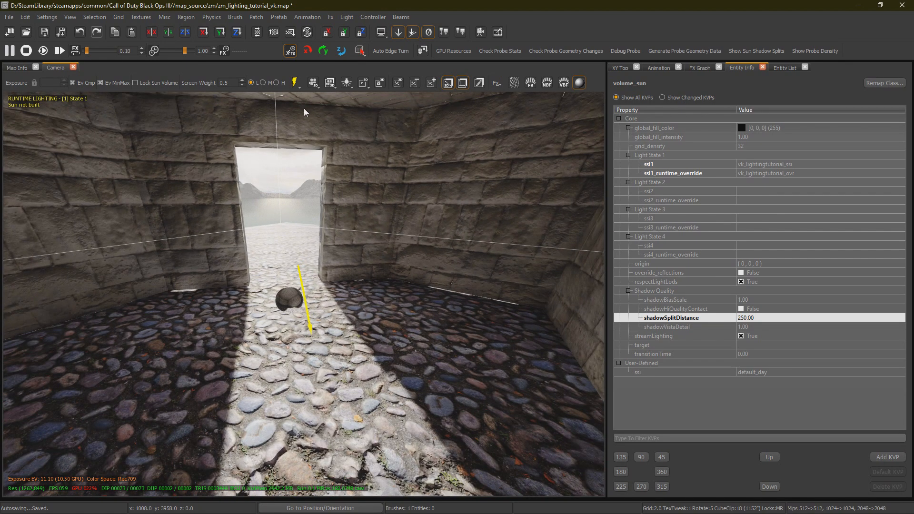
{"action": "right_click_drag", "start_coordinate": [305, 112], "coordinate": [309, 127]}
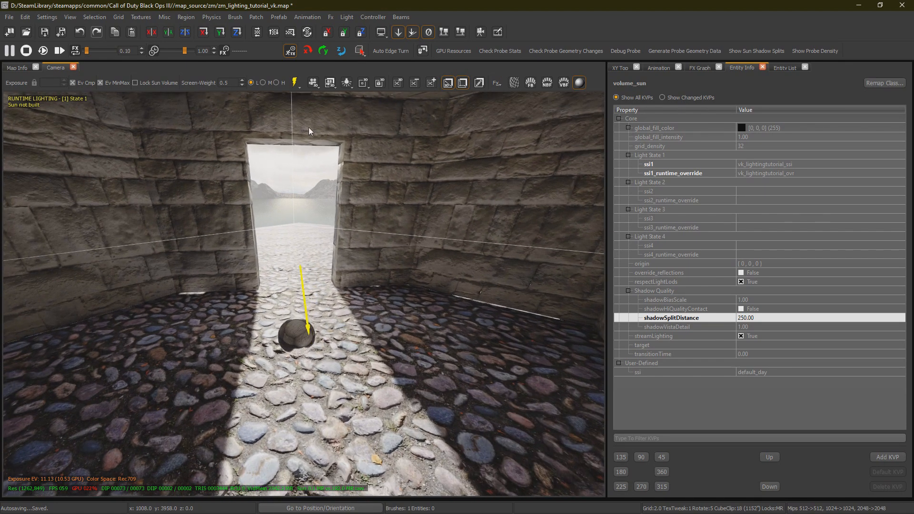
Build the map's lighting and inspect the ground and stone room's exterior in the camera view.
{"action": "left_click", "coordinate": [295, 84]}
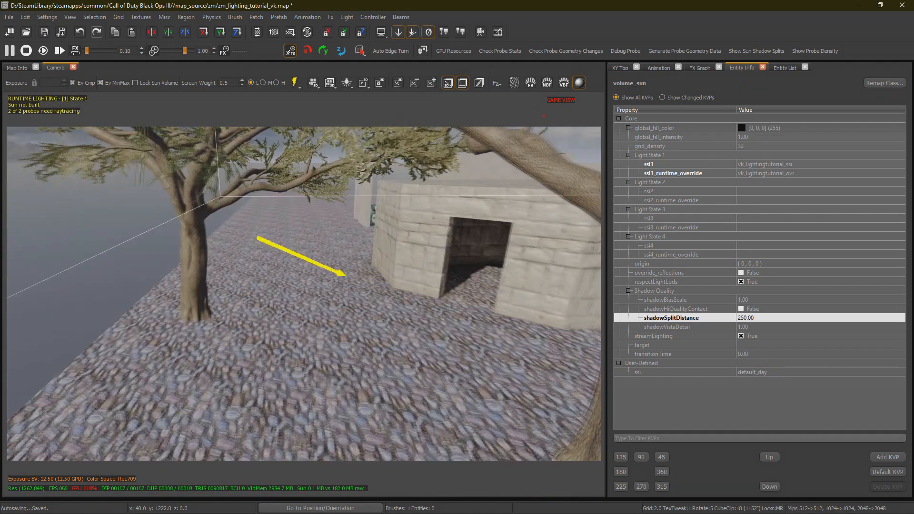
{"action": "right_click_drag", "start_coordinate": [476, 339], "coordinate": [475, 310]}
{"action": "right_click_drag", "start_coordinate": [359, 228], "coordinate": [329, 239]}
{"action": "right_click_drag", "start_coordinate": [133, 208], "coordinate": [181, 224]}
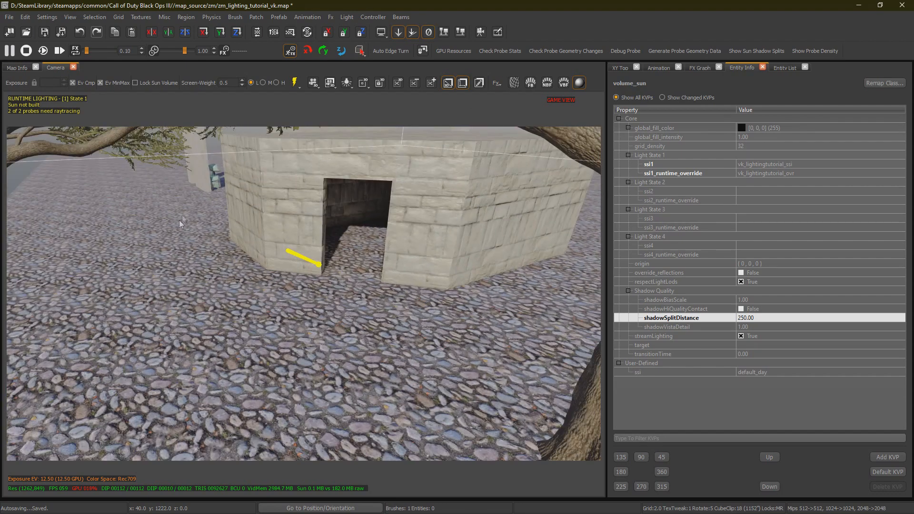
{"action": "left_click", "coordinate": [295, 83]}
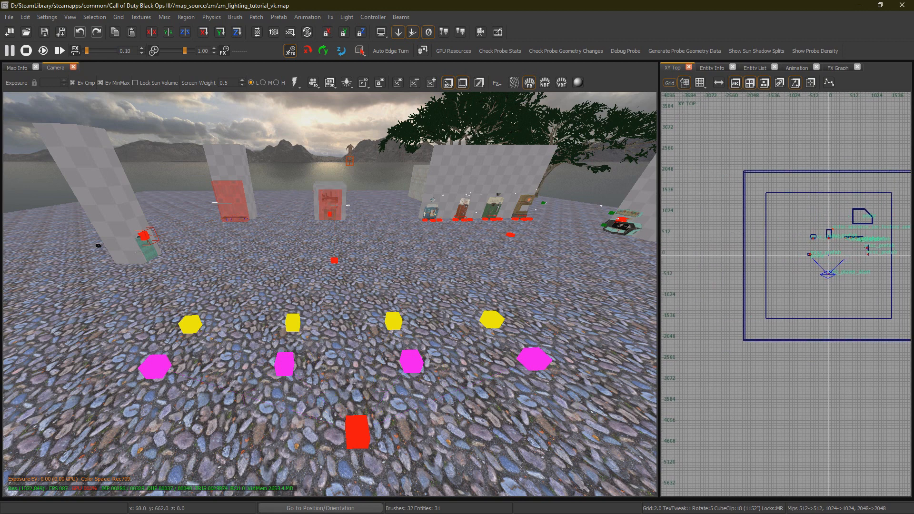
Find the vista volume in the entity browser and place a volume_vista on the cobblestone ground in the camera view.
{"action": "right_click_drag", "start_coordinate": [832, 228], "coordinate": [832, 229]}
{"action": "right_click_drag", "start_coordinate": [717, 238], "coordinate": [720, 261]}
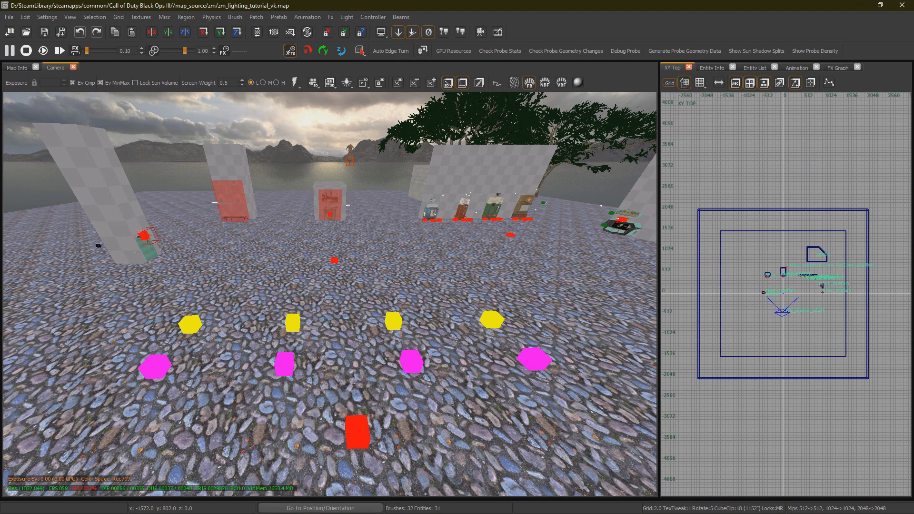
{"action": "scroll", "coordinate": [708, 240], "scroll_direction": "down", "scroll_amount": 3}
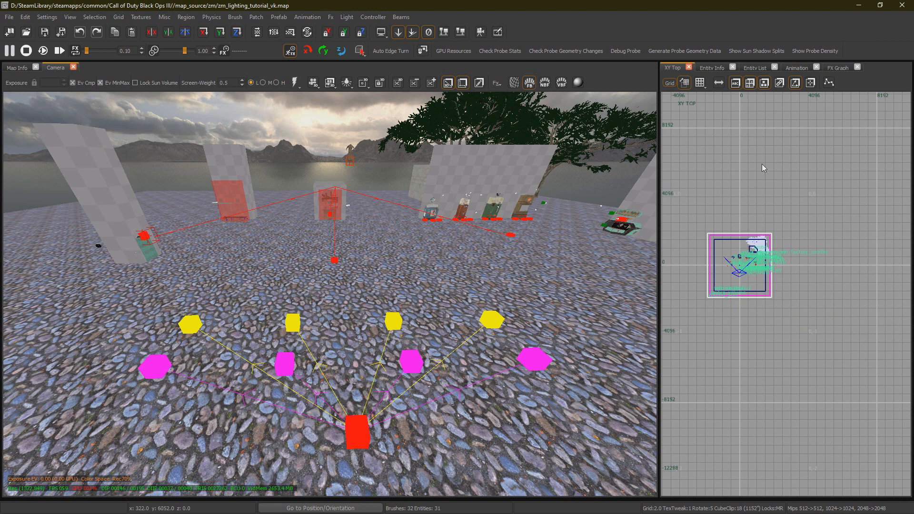
{"action": "scroll", "coordinate": [749, 285], "scroll_direction": "up", "scroll_amount": 4}
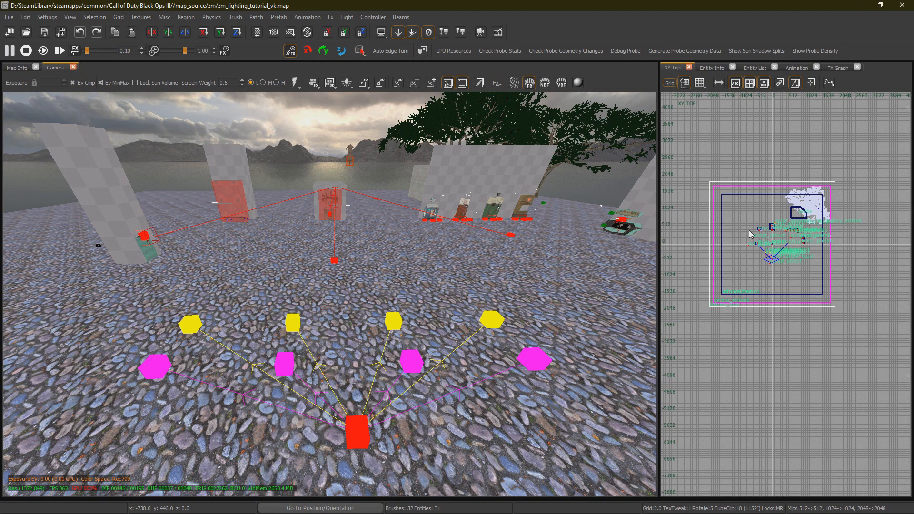
{"action": "right_click_drag", "start_coordinate": [752, 226], "coordinate": [777, 229]}
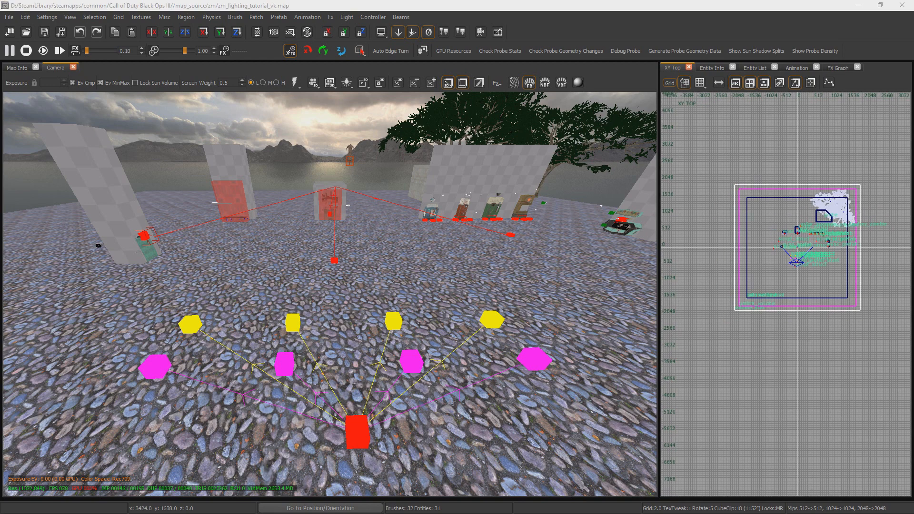
{"action": "left_click_drag", "start_coordinate": [912, 219], "coordinate": [786, 212]}
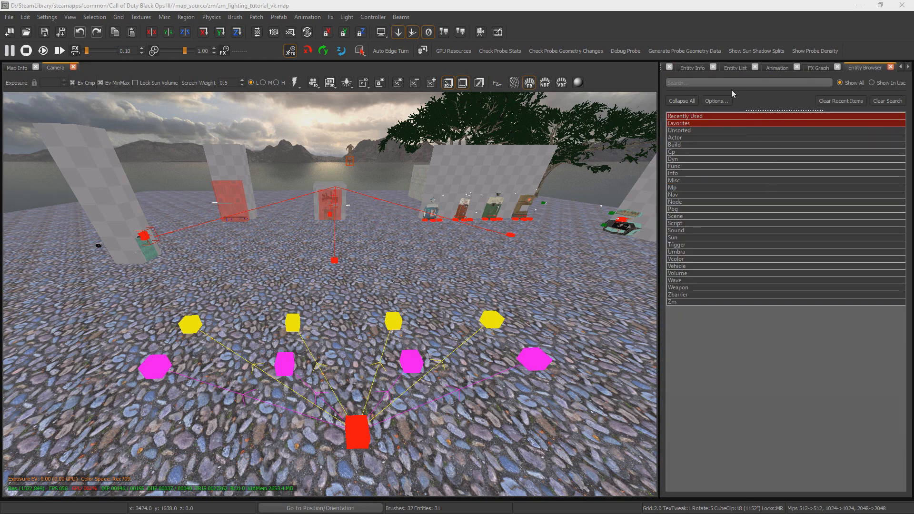
{"action": "left_click", "coordinate": [729, 87]}
{"action": "type", "text": "vista"}
{"action": "left_click_drag", "start_coordinate": [688, 172], "coordinate": [428, 299]}
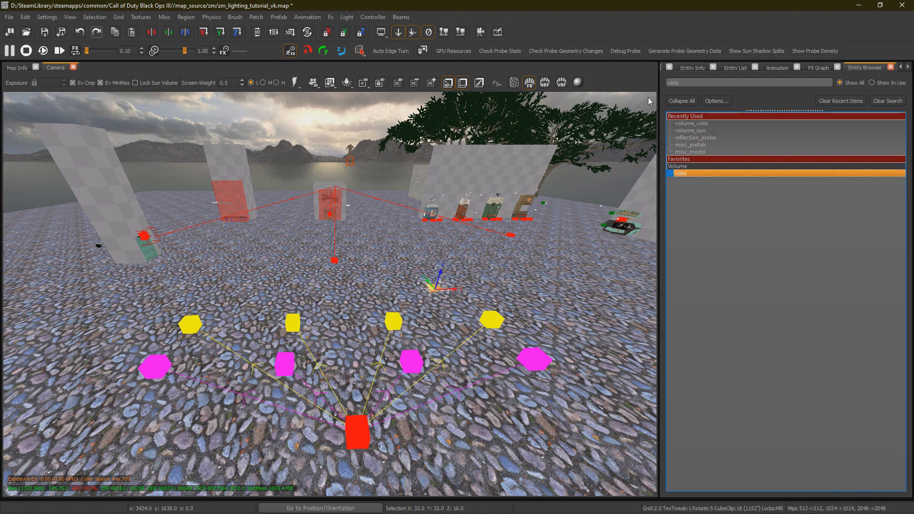
Stretch the new vista volume on all sides in the top view so it extends well beyond the map's sun volume.
{"action": "left_click_drag", "start_coordinate": [661, 90], "coordinate": [602, 91]}
{"action": "left_click", "coordinate": [614, 68]}
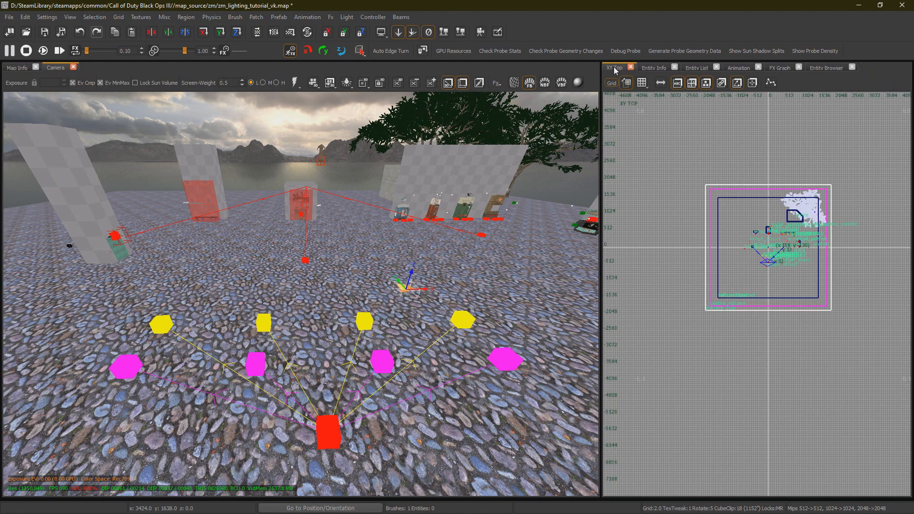
{"action": "scroll", "coordinate": [781, 258], "scroll_direction": "up", "scroll_amount": 3}
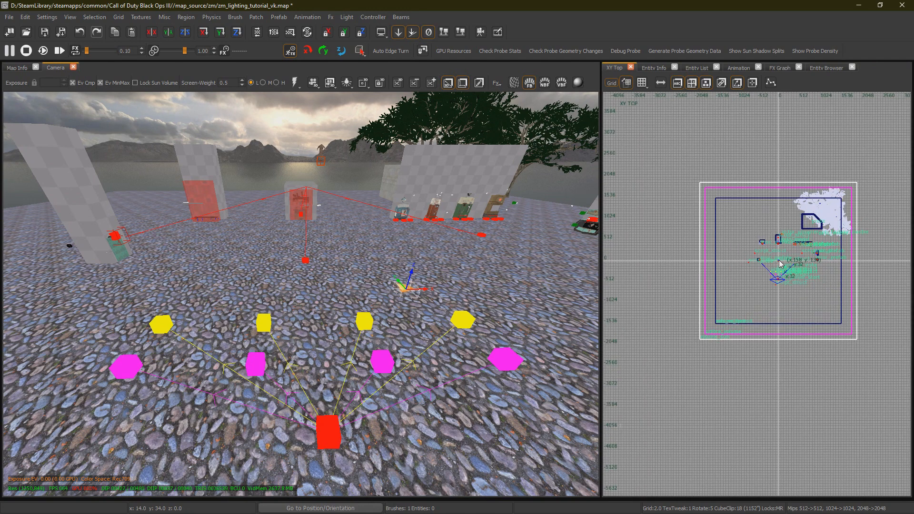
{"action": "scroll", "coordinate": [786, 266], "scroll_direction": "down", "scroll_amount": 2}
{"action": "left_click_drag", "start_coordinate": [786, 263], "coordinate": [699, 196]}
{"action": "right_click_drag", "start_coordinate": [738, 235], "coordinate": [772, 251]}
{"action": "scroll", "coordinate": [738, 236], "scroll_direction": "down", "scroll_amount": 2}
{"action": "mouse_move", "coordinate": [731, 206]}
{"action": "left_mouse_down"}
{"action": "mouse_move", "coordinate": [684, 146]}
{"action": "mouse_move", "coordinate": [647, 126]}
{"action": "left_mouse_up"}
{"action": "scroll", "coordinate": [736, 211], "scroll_direction": "down", "scroll_amount": 4}
{"action": "left_click_drag", "start_coordinate": [778, 252], "coordinate": [903, 373]}
{"action": "scroll", "coordinate": [793, 292], "scroll_direction": "down", "scroll_amount": 3}
{"action": "mouse_move", "coordinate": [792, 293]}
{"action": "right_mouse_down"}
{"action": "mouse_move", "coordinate": [827, 301]}
{"action": "mouse_move", "coordinate": [819, 323]}
{"action": "right_mouse_up"}
{"action": "left_click_drag", "start_coordinate": [734, 216], "coordinate": [718, 198]}
Extend the vista volume below and above the ground in the front view and widen it slightly.
{"action": "key", "text": "ctrl+Tab"}
{"action": "right_click_drag", "start_coordinate": [817, 262], "coordinate": [779, 247]}
{"action": "left_click_drag", "start_coordinate": [760, 296], "coordinate": [758, 324]}
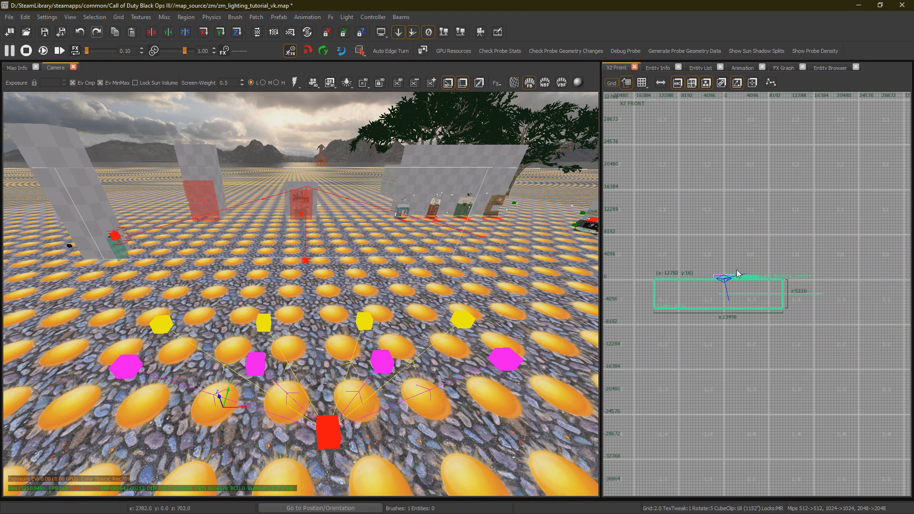
{"action": "left_click_drag", "start_coordinate": [740, 274], "coordinate": [753, 219]}
{"action": "left_click_drag", "start_coordinate": [788, 264], "coordinate": [799, 263]}
Enlarge the vista volume in the top view to about 32500 by 28100 units, check it in the camera view and deselect it.
{"action": "right_click_drag", "start_coordinate": [741, 223], "coordinate": [775, 242]}
{"action": "key", "text": "ctrl+Tab"}
{"action": "key", "text": "ctrl+Tab"}
{"action": "right_click_drag", "start_coordinate": [683, 258], "coordinate": [715, 269]}
{"action": "left_click_drag", "start_coordinate": [696, 257], "coordinate": [678, 256]}
{"action": "left_click_drag", "start_coordinate": [753, 224], "coordinate": [754, 209]}
{"action": "right_click_drag", "start_coordinate": [806, 305], "coordinate": [750, 244]}
{"action": "left_click_drag", "start_coordinate": [770, 373], "coordinate": [770, 383]}
{"action": "right_click_drag", "start_coordinate": [785, 305], "coordinate": [727, 317]}
{"action": "left_click_drag", "start_coordinate": [785, 303], "coordinate": [807, 302]}
{"action": "mouse_move", "coordinate": [547, 245]}
{"action": "right_mouse_down"}
{"action": "mouse_move", "coordinate": [505, 212]}
{"action": "mouse_move", "coordinate": [434, 220]}
{"action": "right_mouse_up"}
{"action": "right_click_drag", "start_coordinate": [645, 232], "coordinate": [724, 238]}
{"action": "right_click_drag", "start_coordinate": [452, 238], "coordinate": [519, 240]}
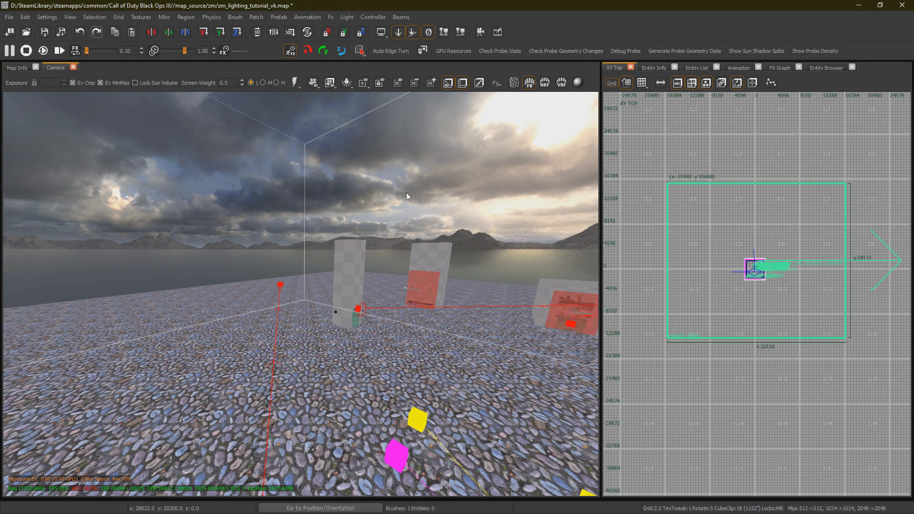
{"action": "key", "text": "Escape"}
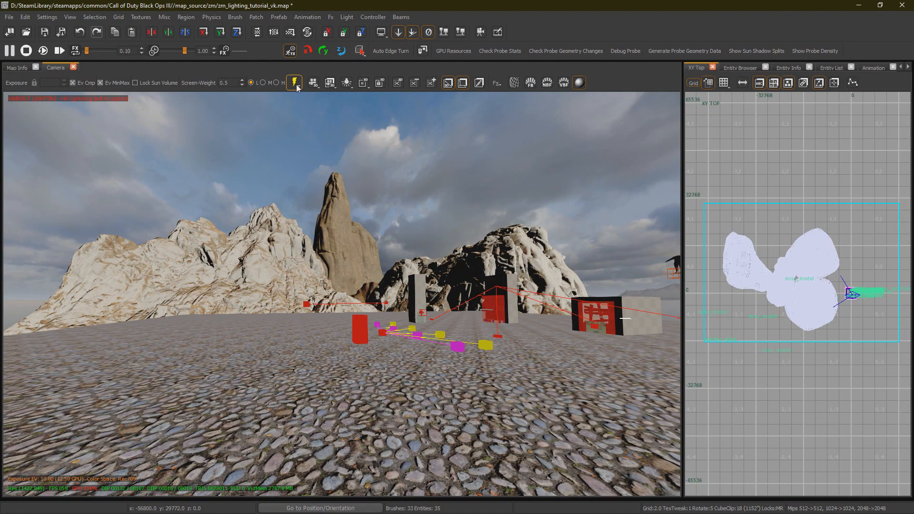
Select volume_sun from the entity list and set its shadowSplitDistance to 750.
{"action": "left_click", "coordinate": [788, 67]}
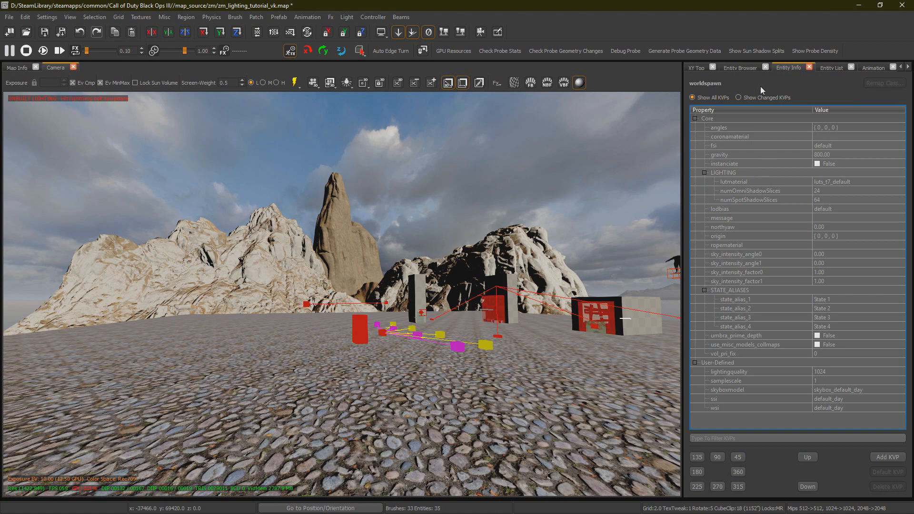
{"action": "left_click", "coordinate": [833, 67]}
{"action": "double_click", "coordinate": [702, 186]}
{"action": "left_click", "coordinate": [714, 195]}
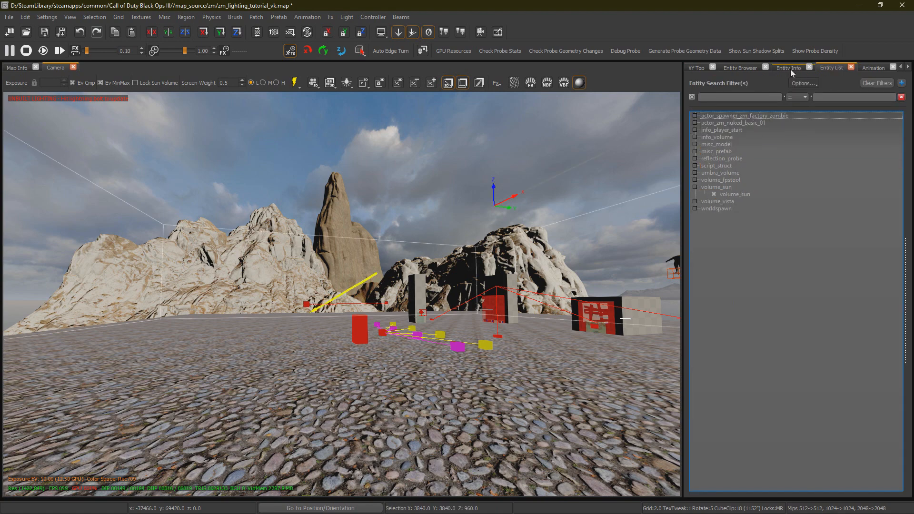
{"action": "left_click", "coordinate": [789, 68]}
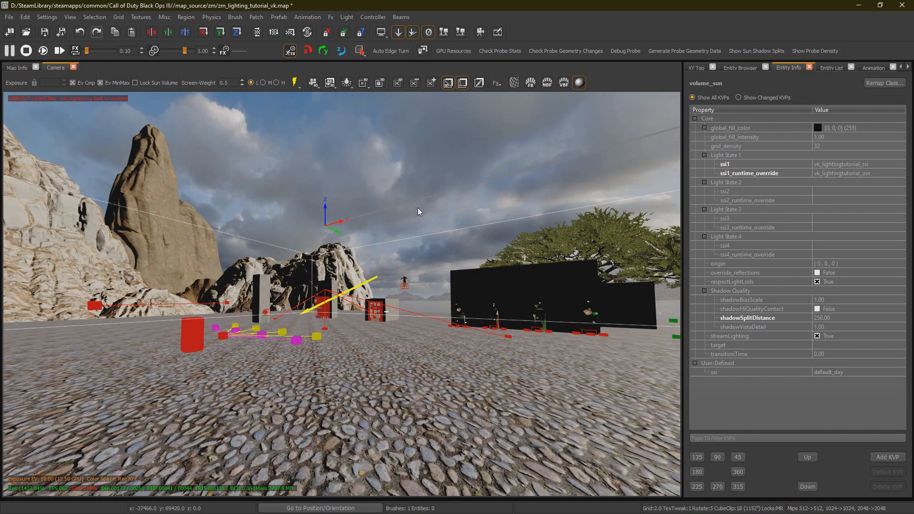
{"action": "right_click_drag", "start_coordinate": [419, 211], "coordinate": [228, 266]}
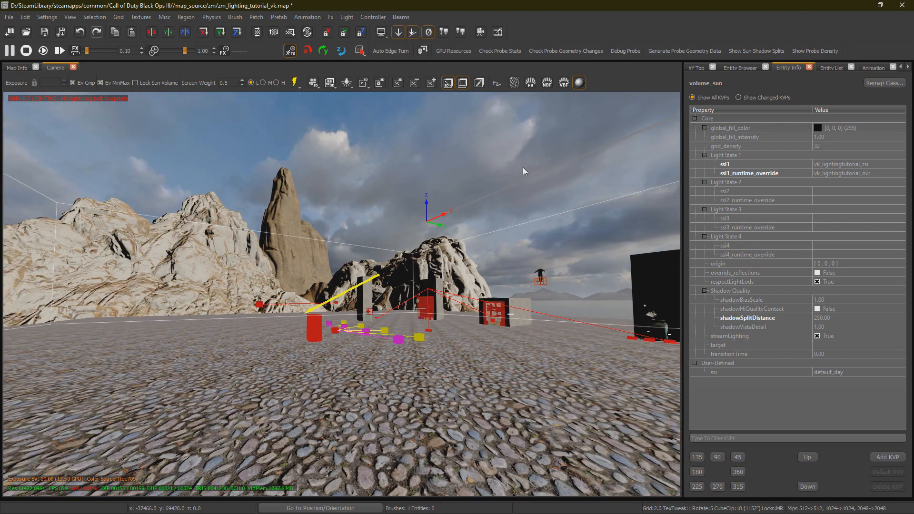
{"action": "left_click", "coordinate": [841, 319]}
{"action": "type", "text": "750"}
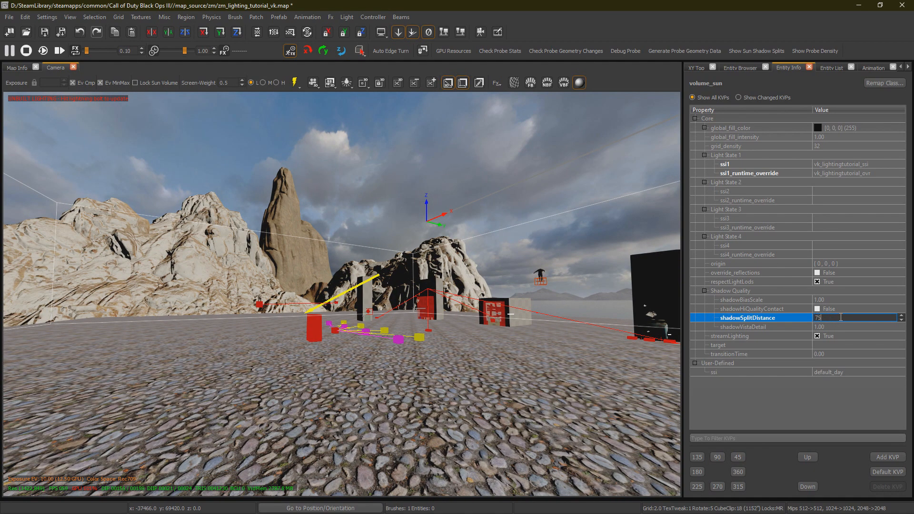
{"action": "key", "text": "Return"}
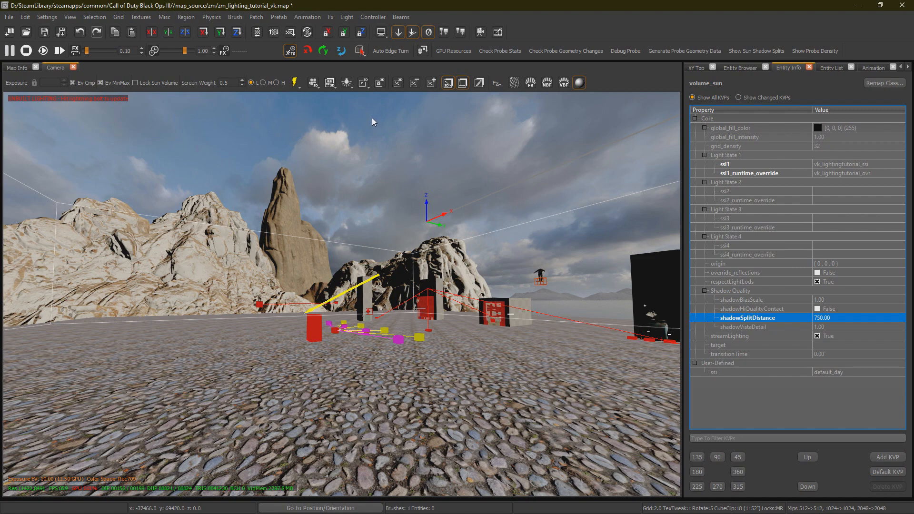
Compare the vista volume's extent in the top view with volume_sun's shadow settings, examining shadowSplitDistance and shadowVistaDetail.
{"action": "left_click", "coordinate": [697, 67]}
{"action": "scroll", "coordinate": [762, 178], "scroll_direction": "down", "scroll_amount": 3}
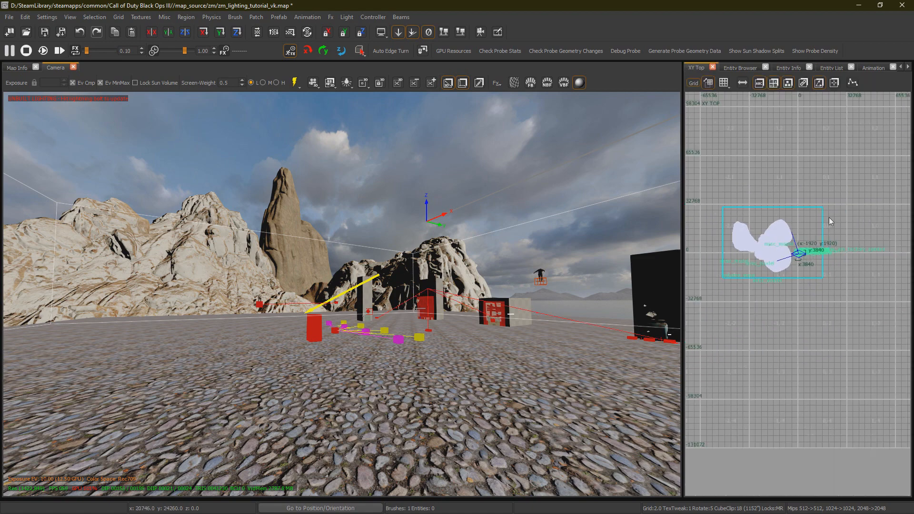
{"action": "left_click", "coordinate": [789, 68]}
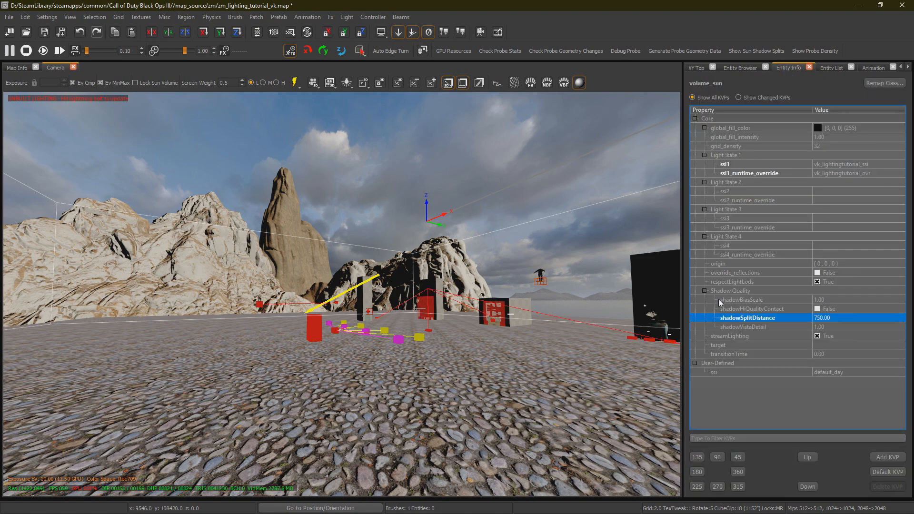
{"action": "left_click", "coordinate": [697, 68]}
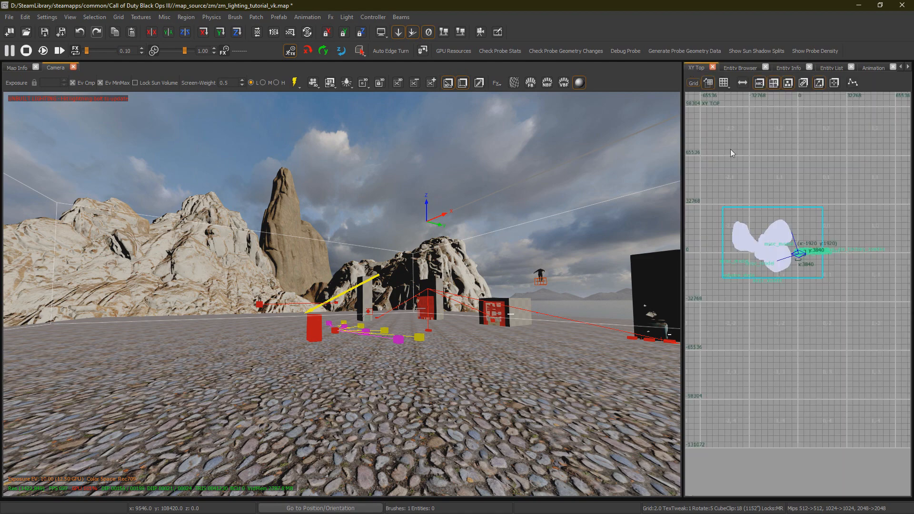
{"action": "left_click", "coordinate": [790, 71]}
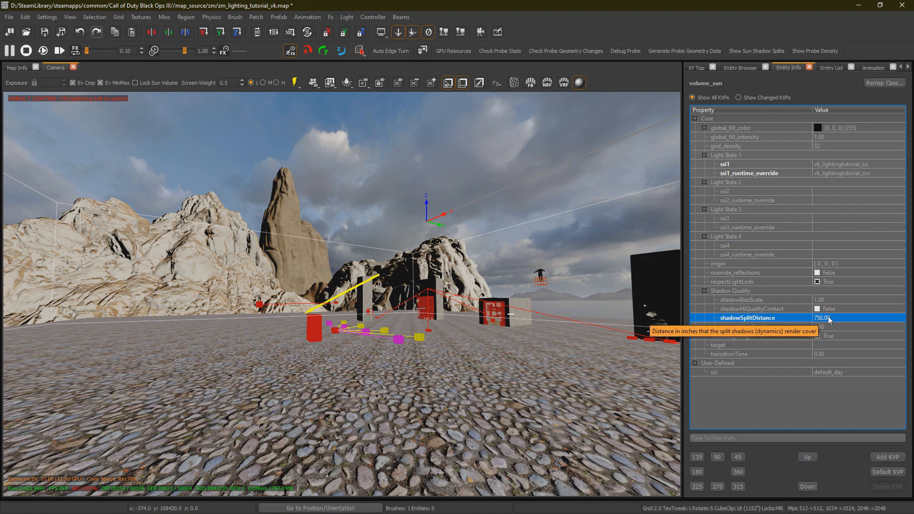
{"action": "left_click", "coordinate": [709, 328]}
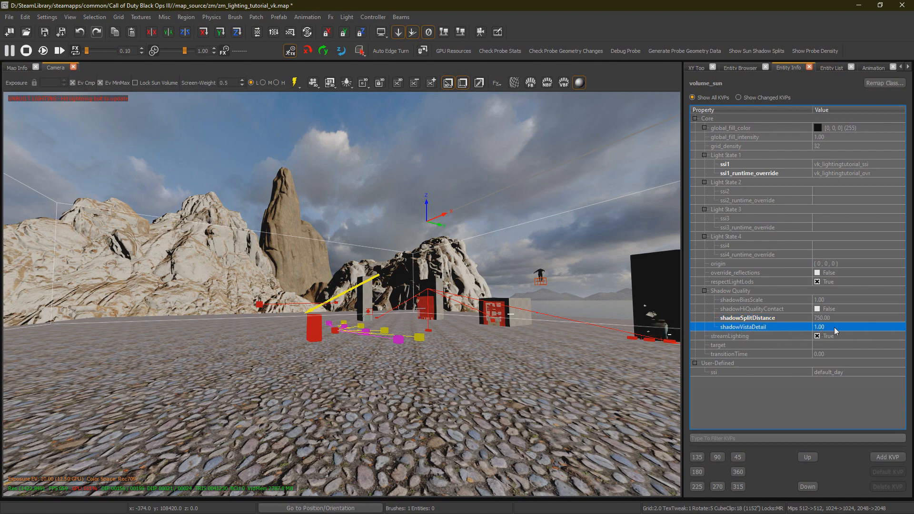
{"action": "mouse_move", "coordinate": [836, 331]}
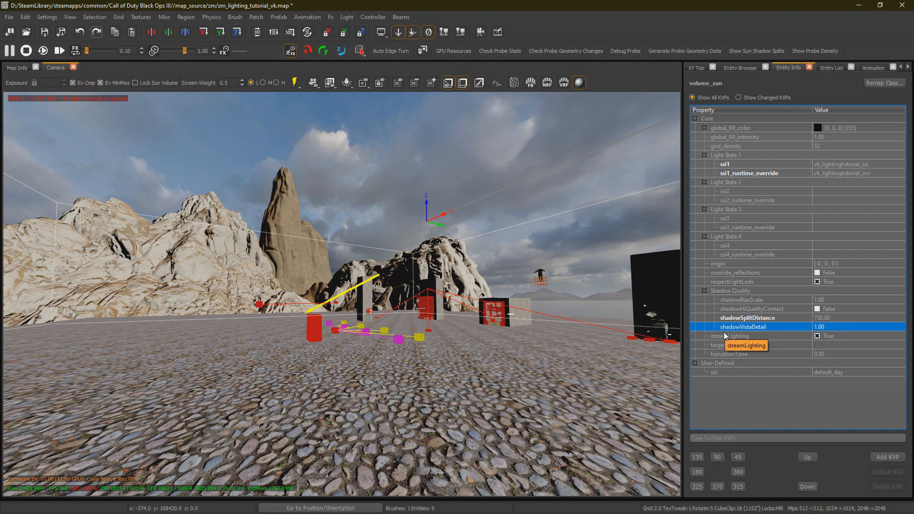
Build the lighting and check how the distant rocks and map structures are lit and shadowed.
{"action": "left_click", "coordinate": [295, 86]}
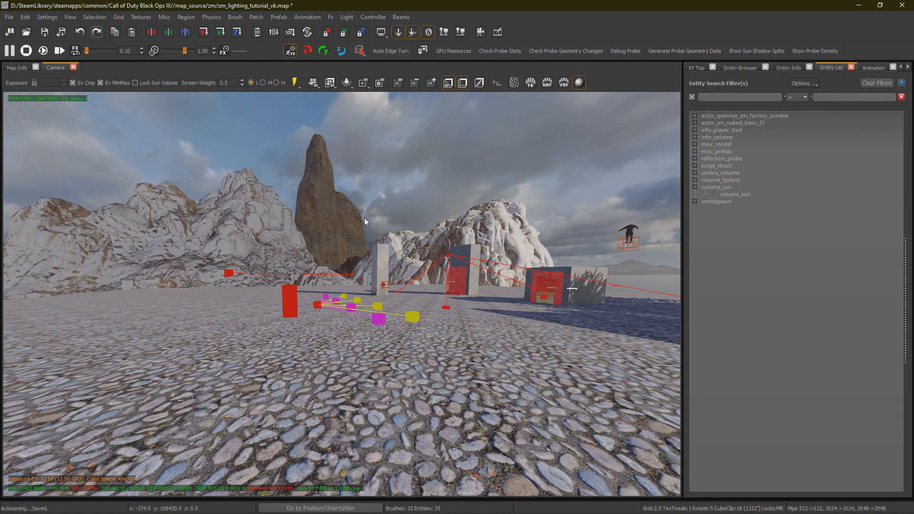
{"action": "mouse_move", "coordinate": [364, 218]}
{"action": "right_mouse_down"}
{"action": "mouse_move", "coordinate": [388, 218]}
{"action": "mouse_move", "coordinate": [369, 219]}
{"action": "right_mouse_up"}
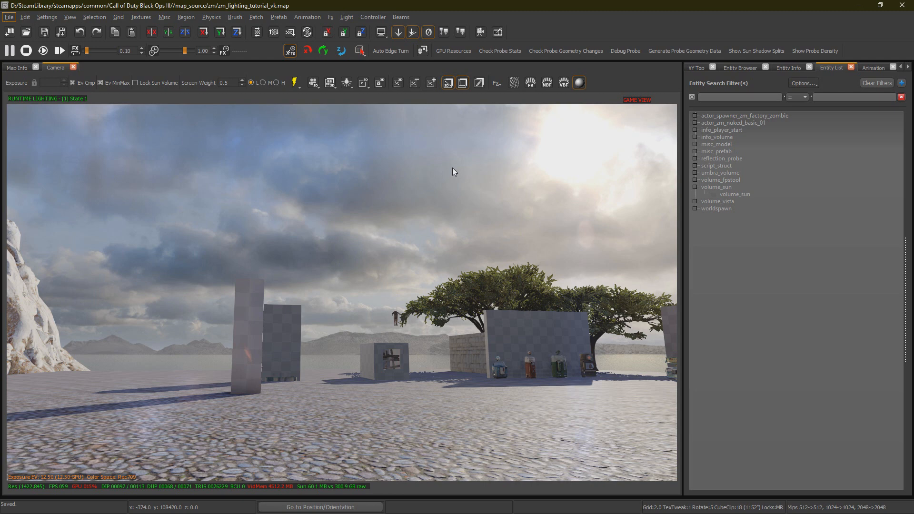
Select volume_sun again and review its ssi and runtime override assignments for Light States 1 and 2.
{"action": "left_click", "coordinate": [714, 195]}
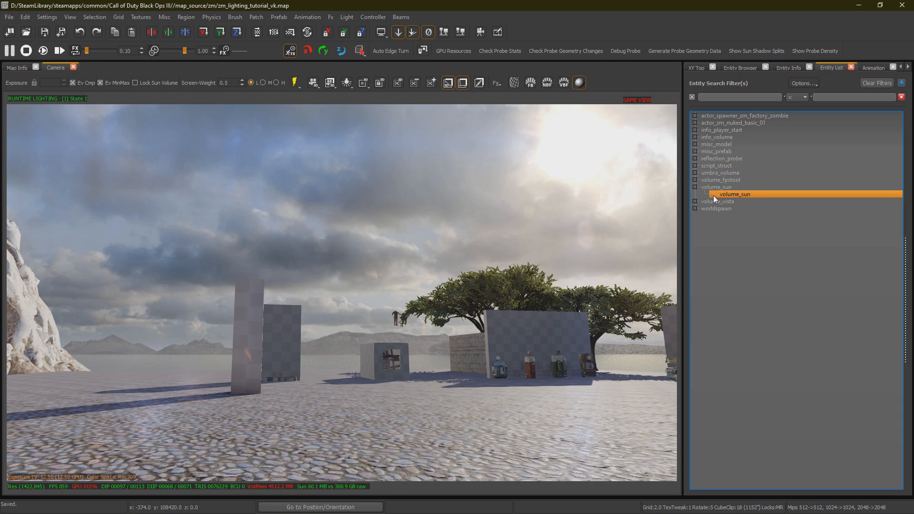
{"action": "left_click", "coordinate": [793, 69]}
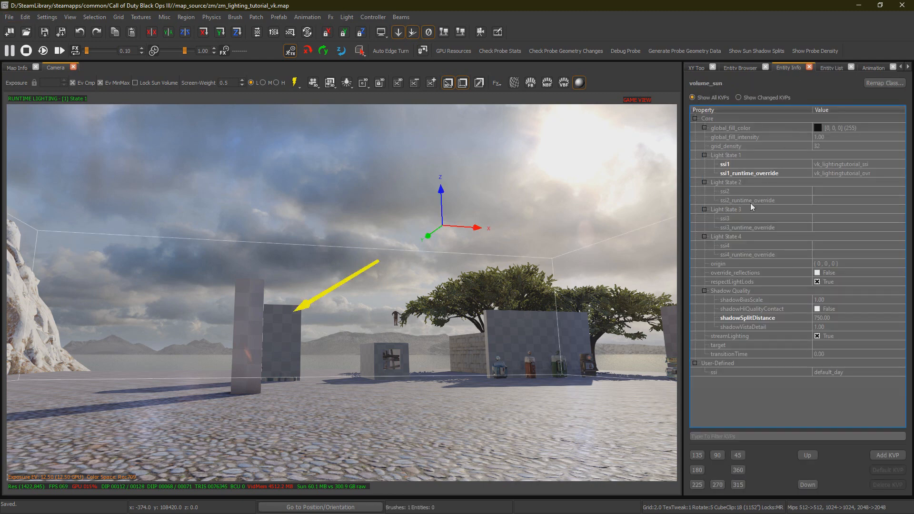
{"action": "left_click", "coordinate": [818, 168]}
{"action": "left_click", "coordinate": [836, 171]}
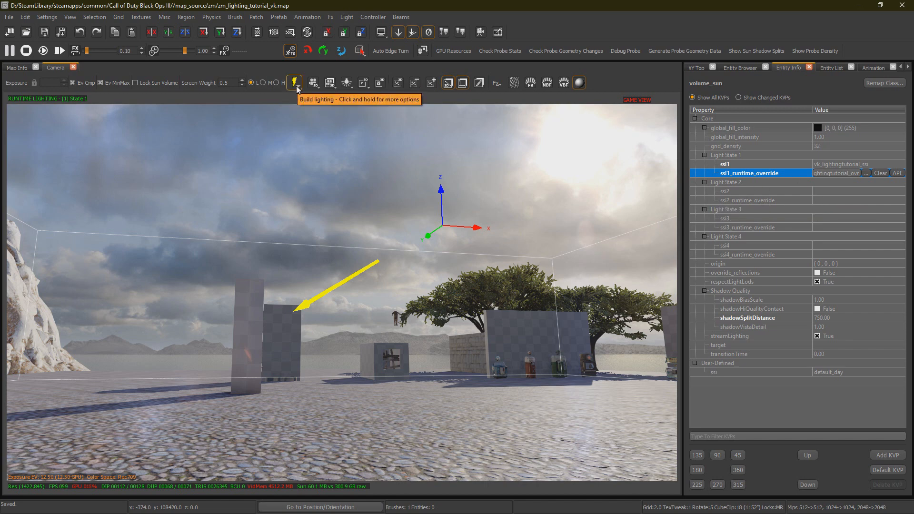
{"action": "left_click", "coordinate": [843, 165]}
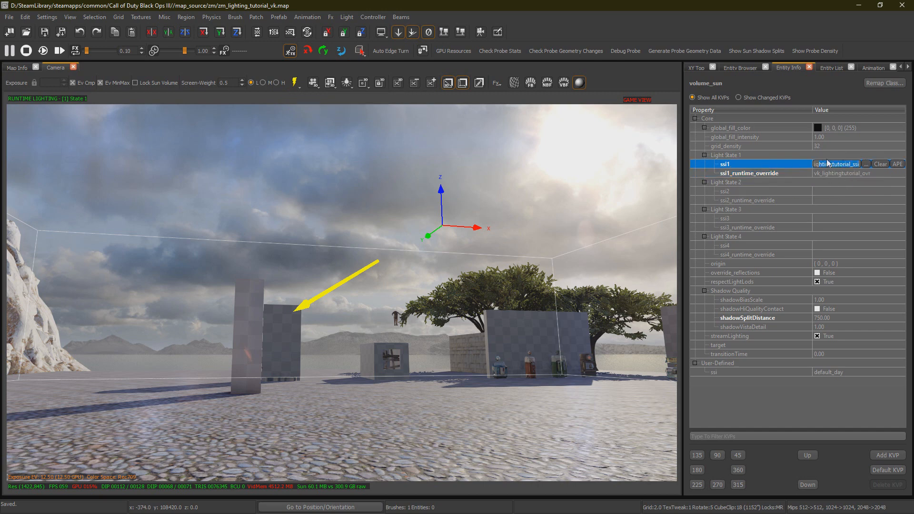
{"action": "left_click", "coordinate": [829, 201]}
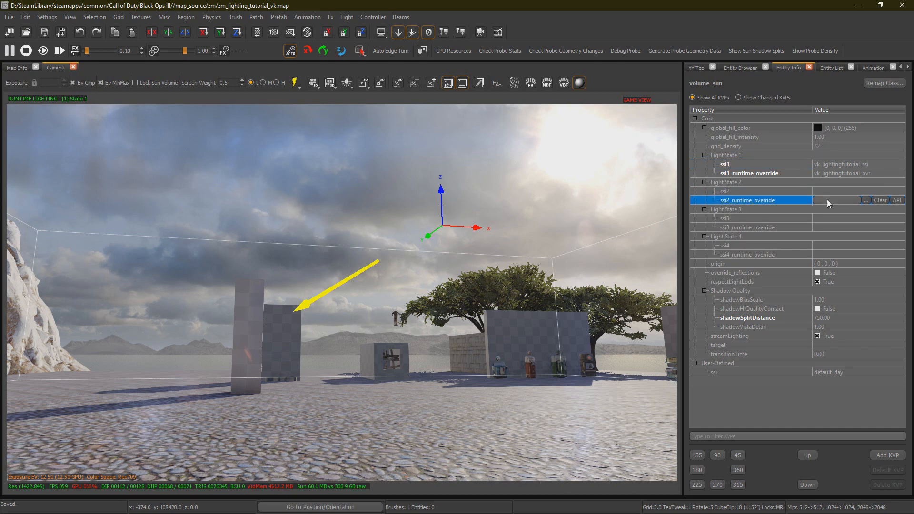
{"action": "left_click", "coordinate": [836, 173]}
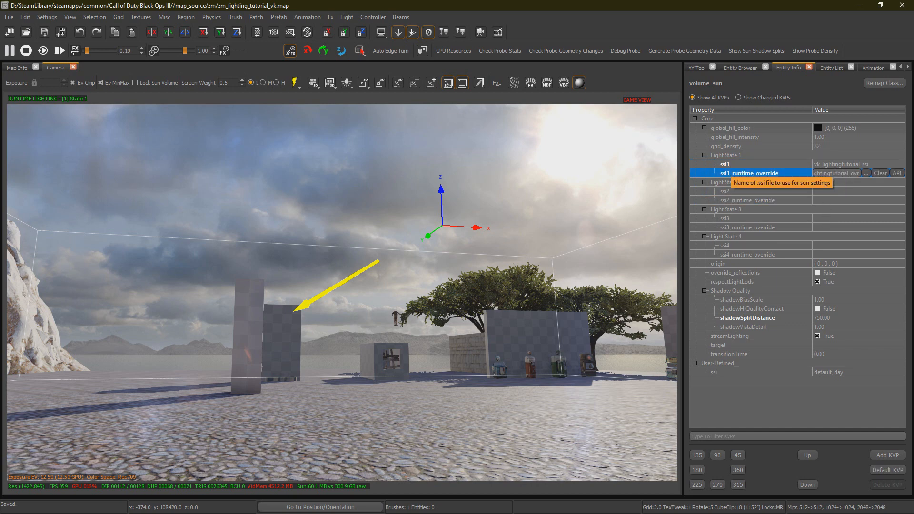